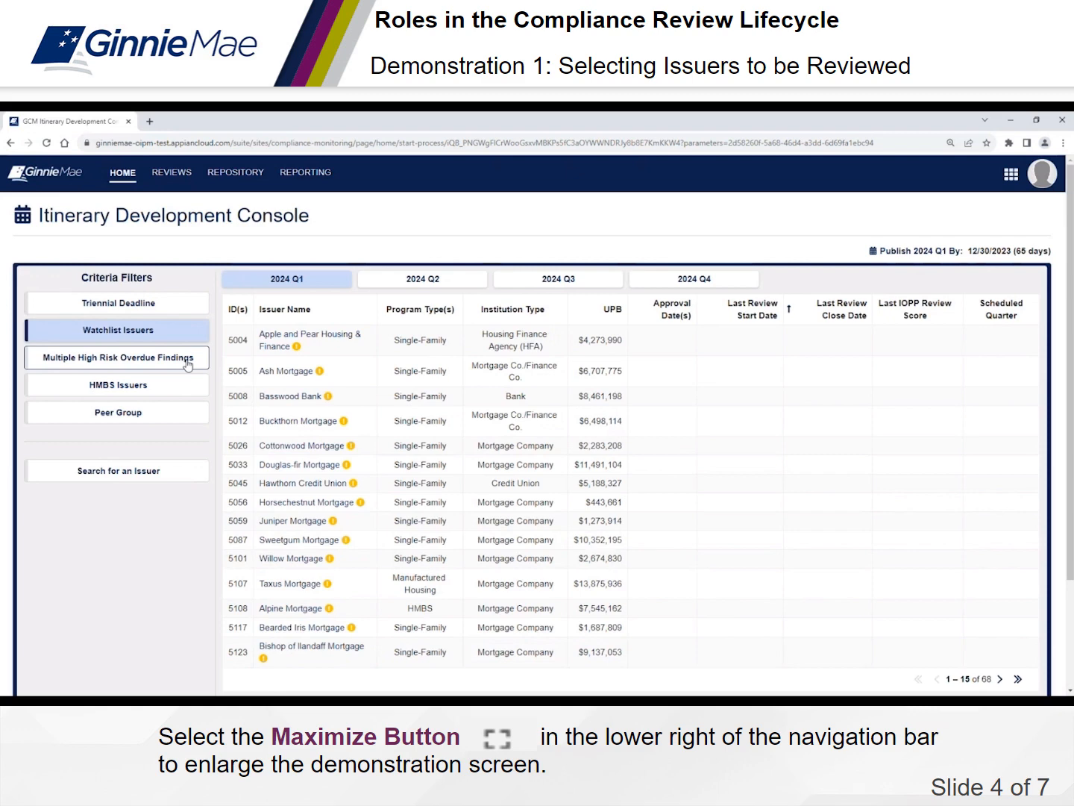
- Browse the issuer lists for Multiple High Risk Overdue Findings, HMBS Issuers and Peer Group, ending on the Triennial Deadline filter
left_click(187, 363)
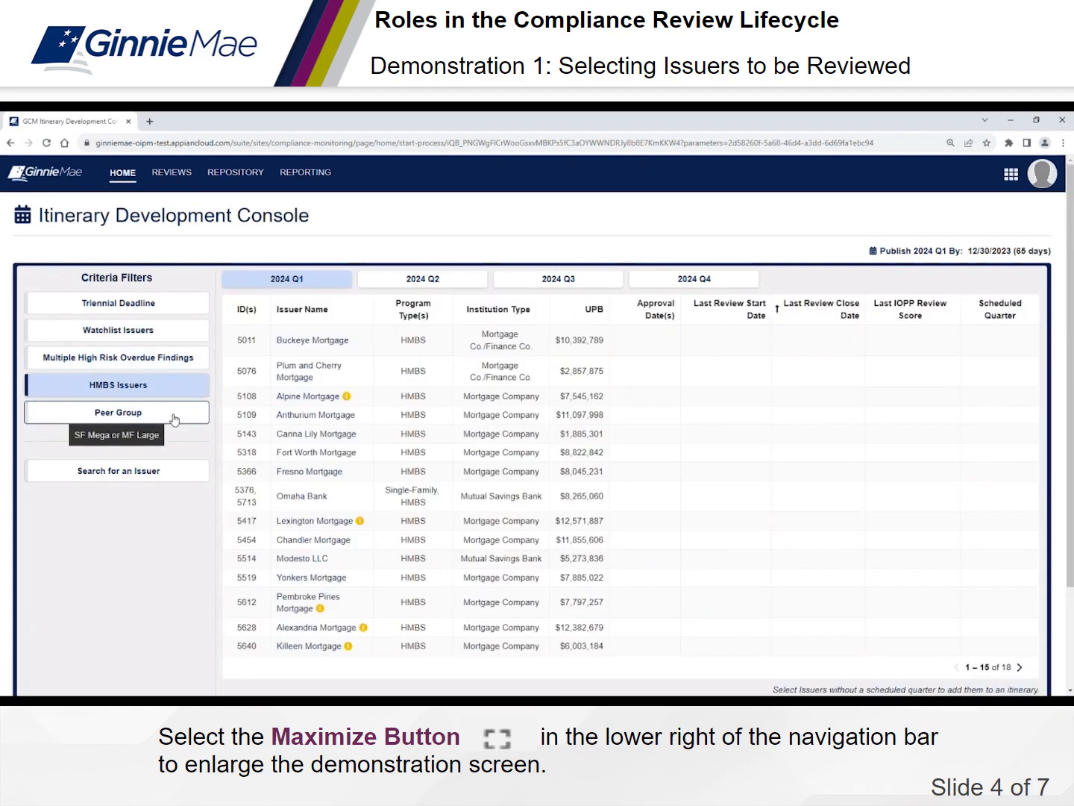
left_click(174, 419)
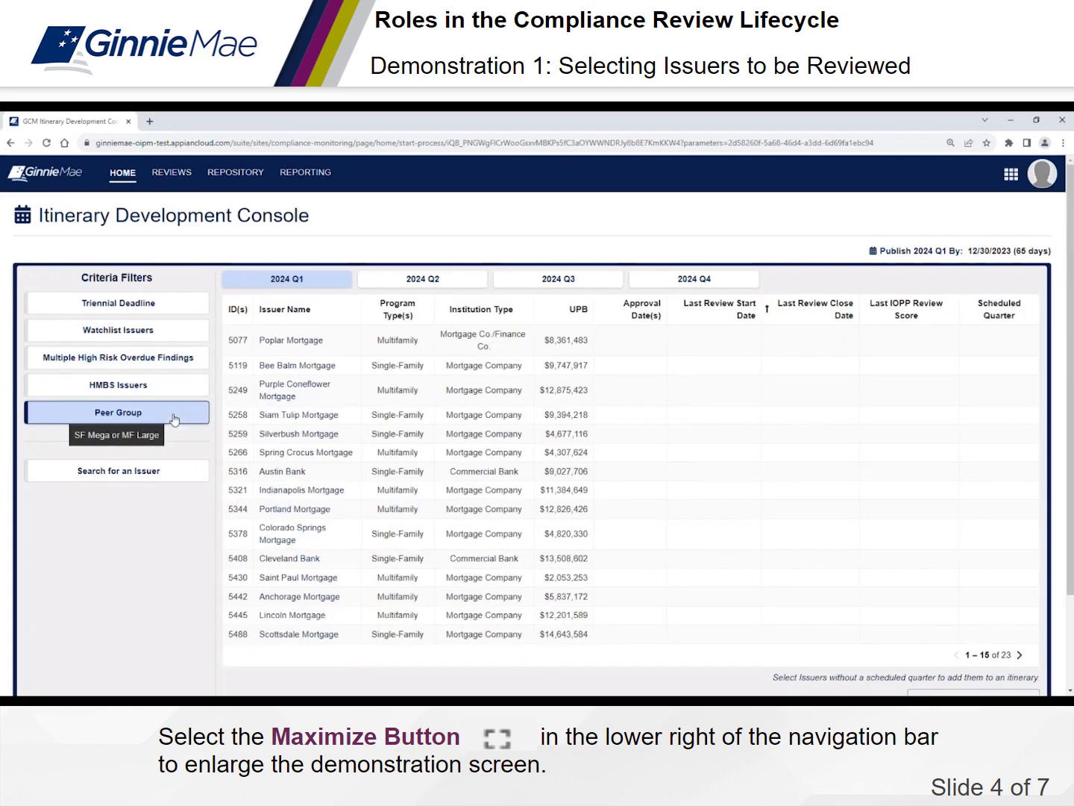
left_click(153, 305)
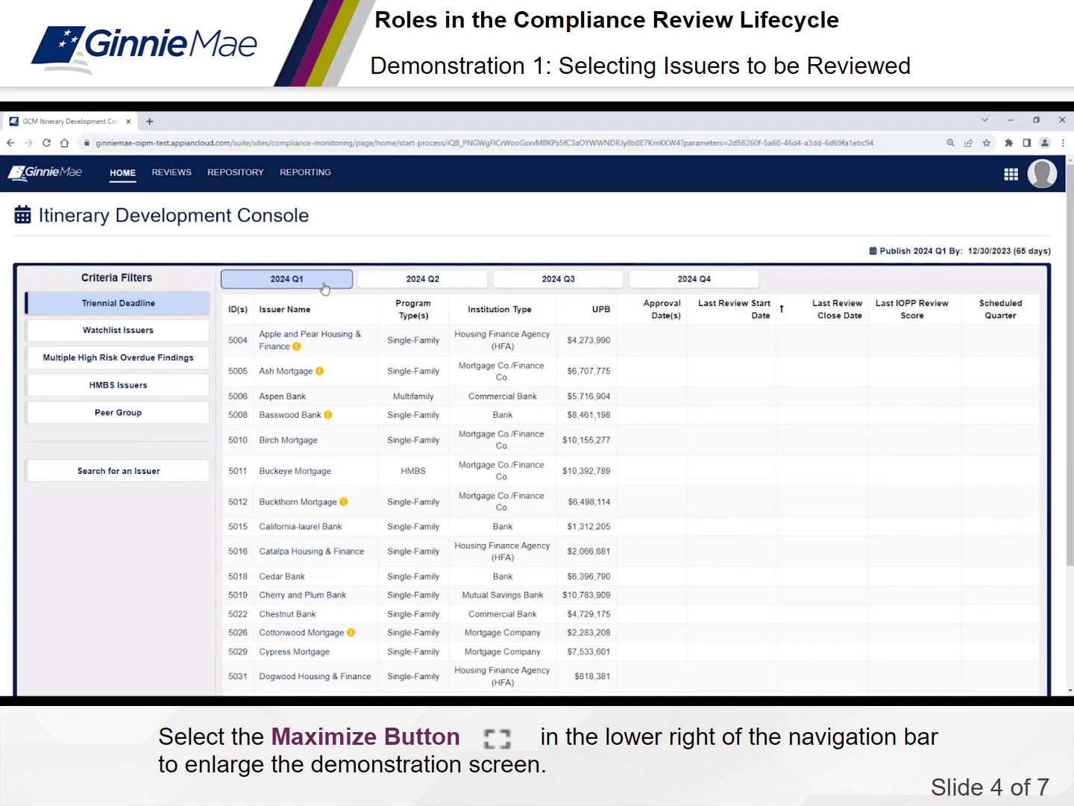
- Look through the Triennial Deadline issuers for 2024 Q2, Q3 and Q4, ending back on 2024 Q1
left_click(381, 288)
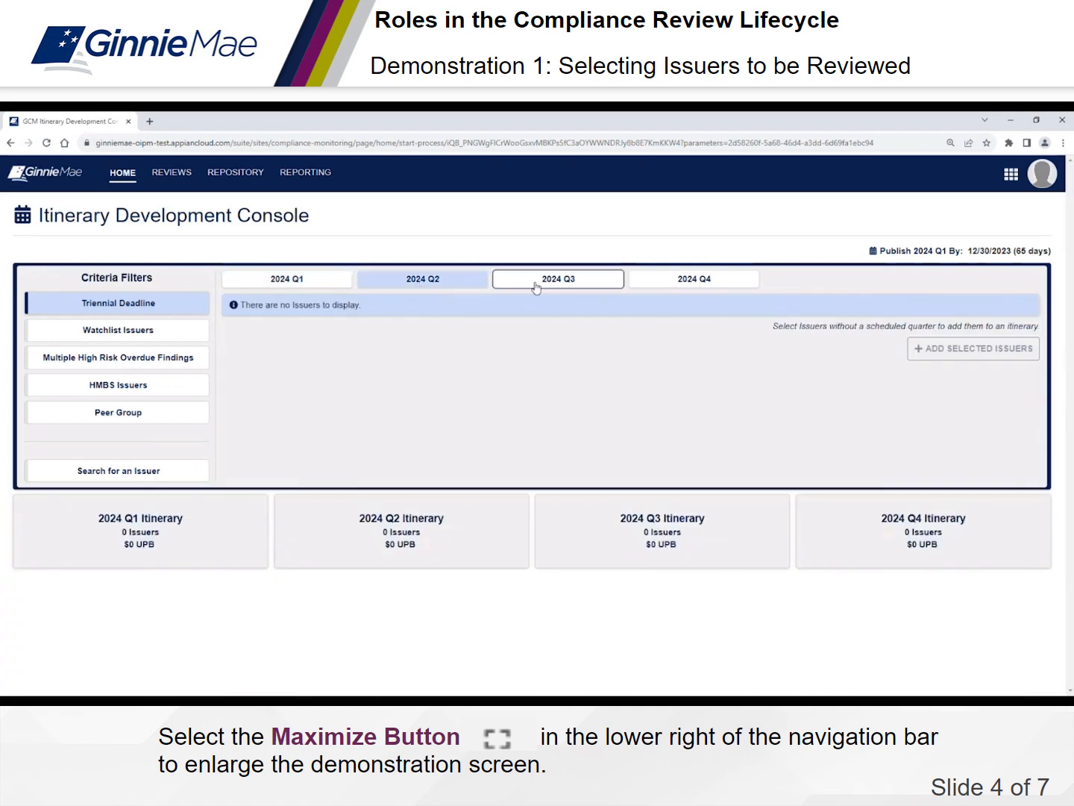
left_click(535, 287)
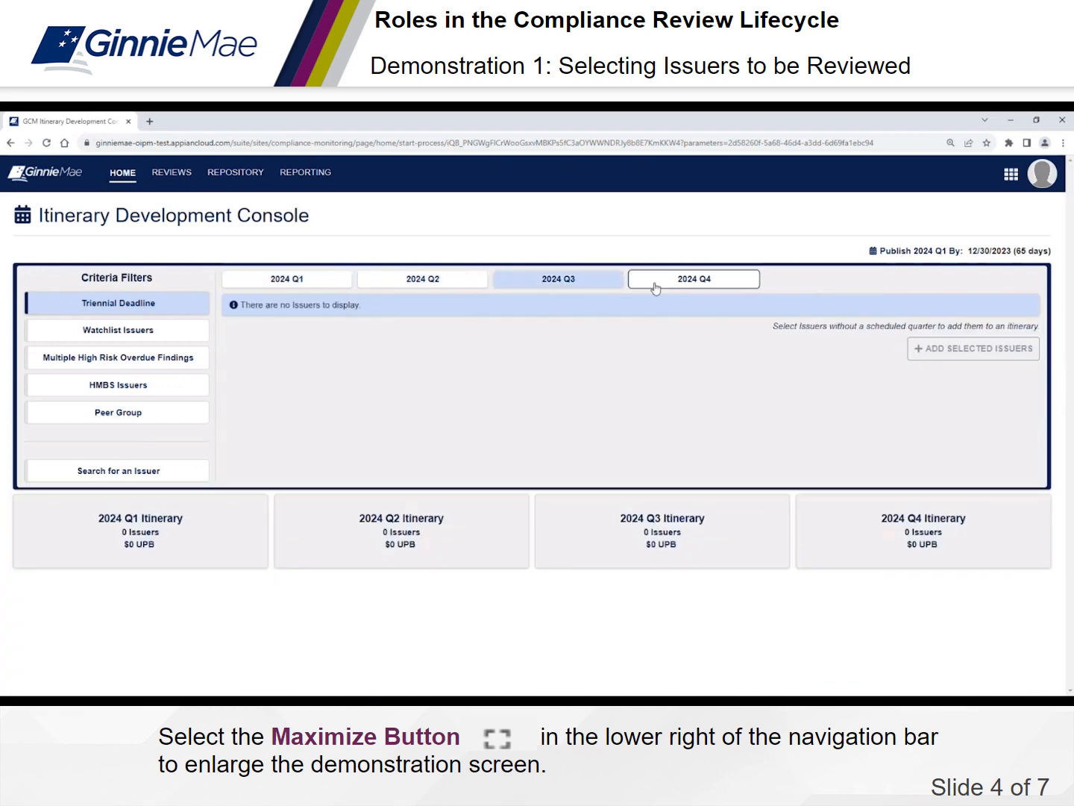
left_click(655, 288)
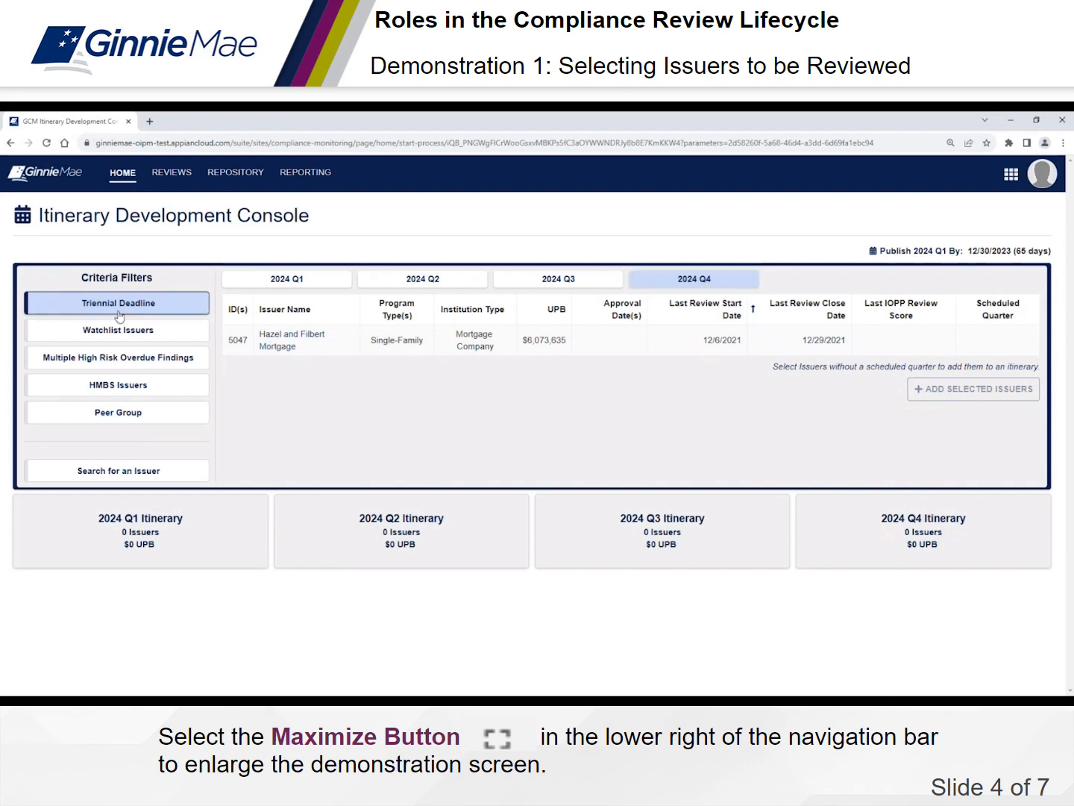
left_click(311, 282)
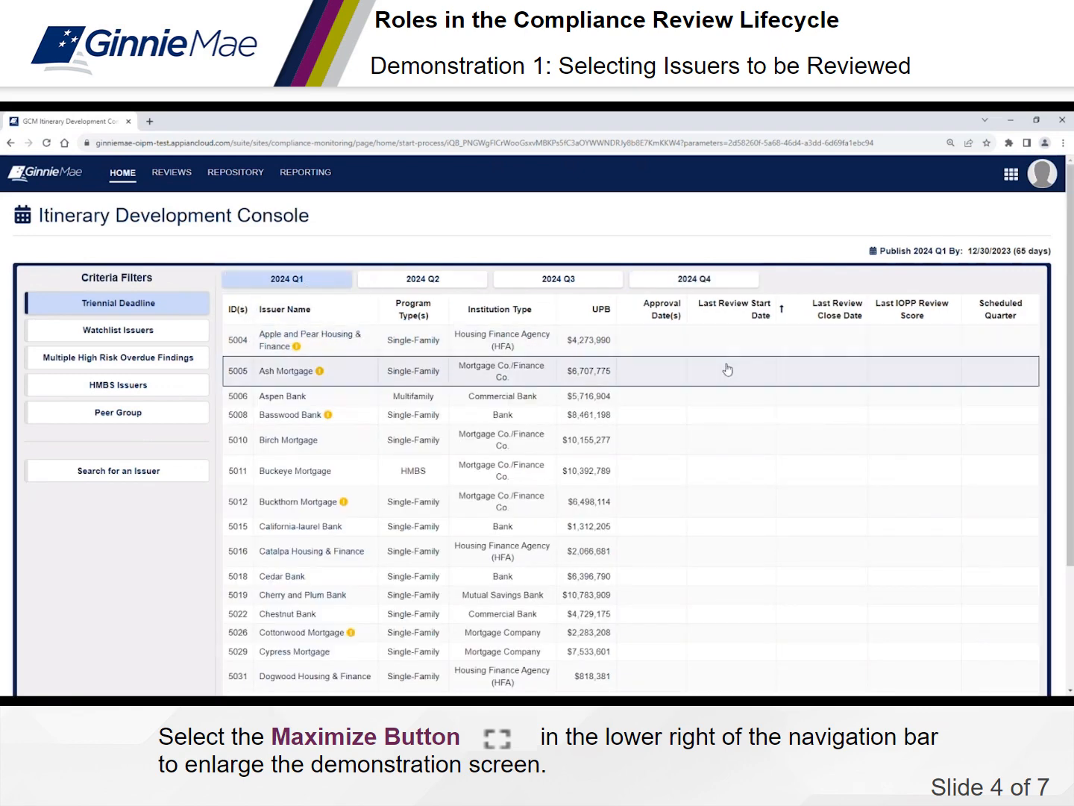
- Select the issuer Apple and Pear Housing & Finance in the 2024 Q1 Triennial Deadline list
left_click(662, 351)
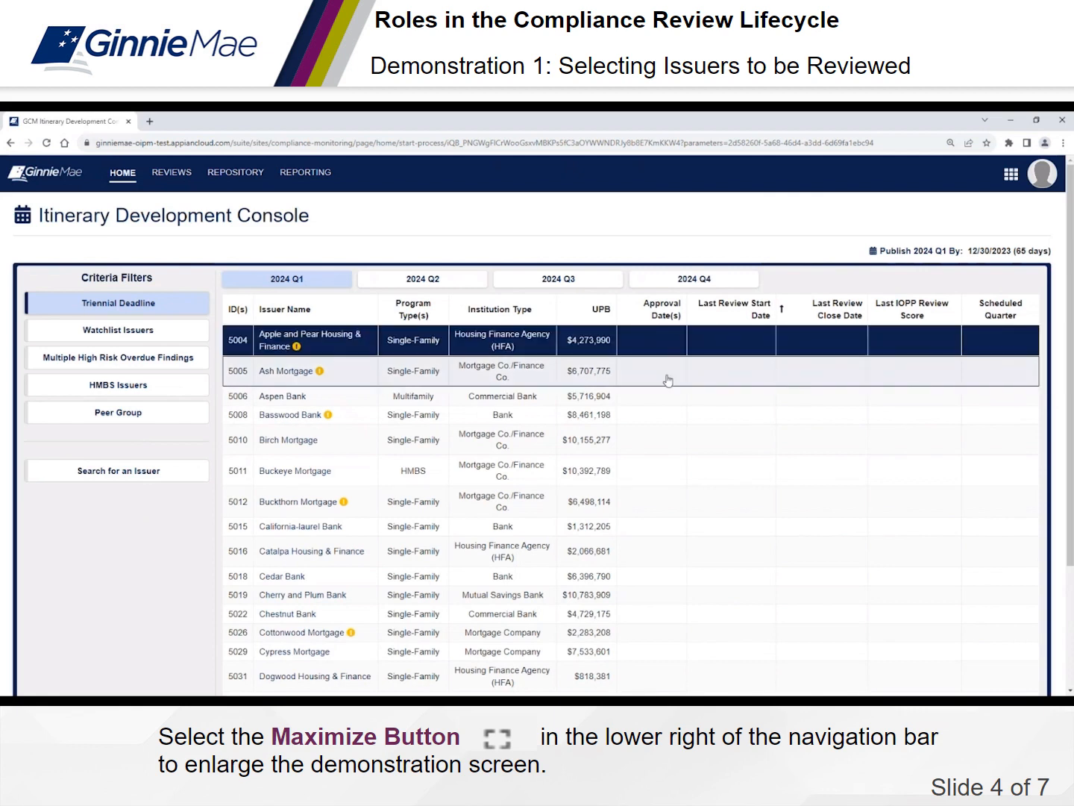
left_click(667, 404)
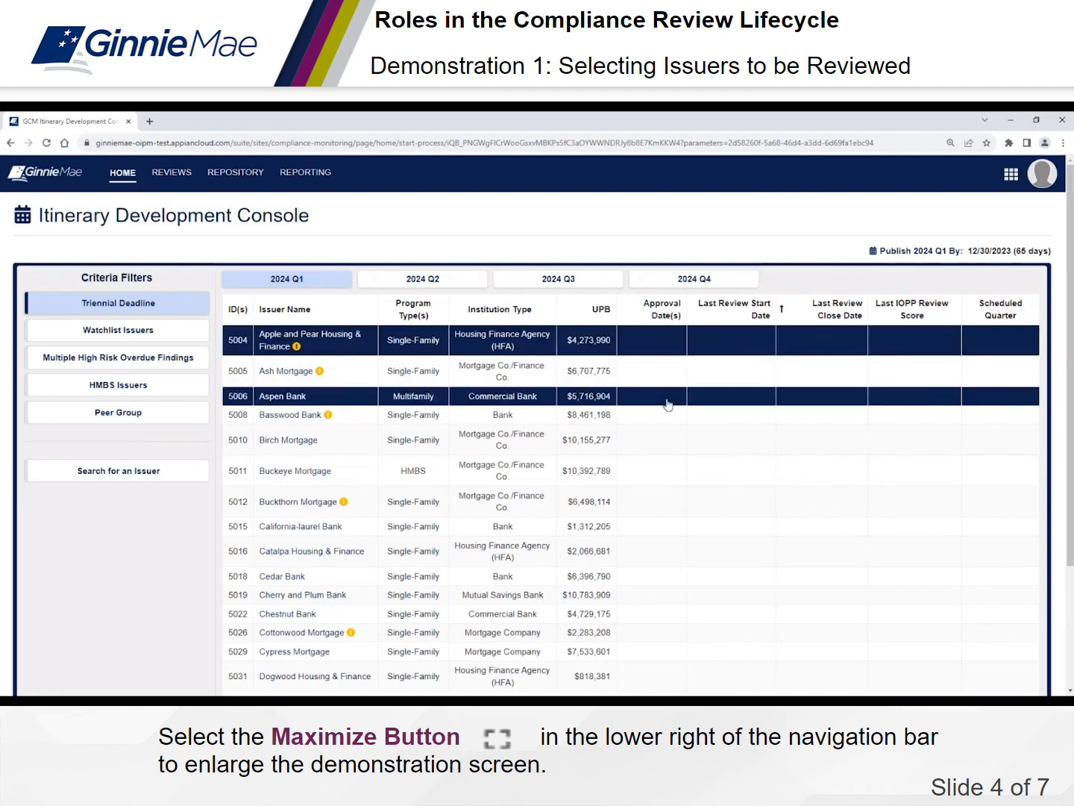
left_click(662, 415)
left_click(664, 413)
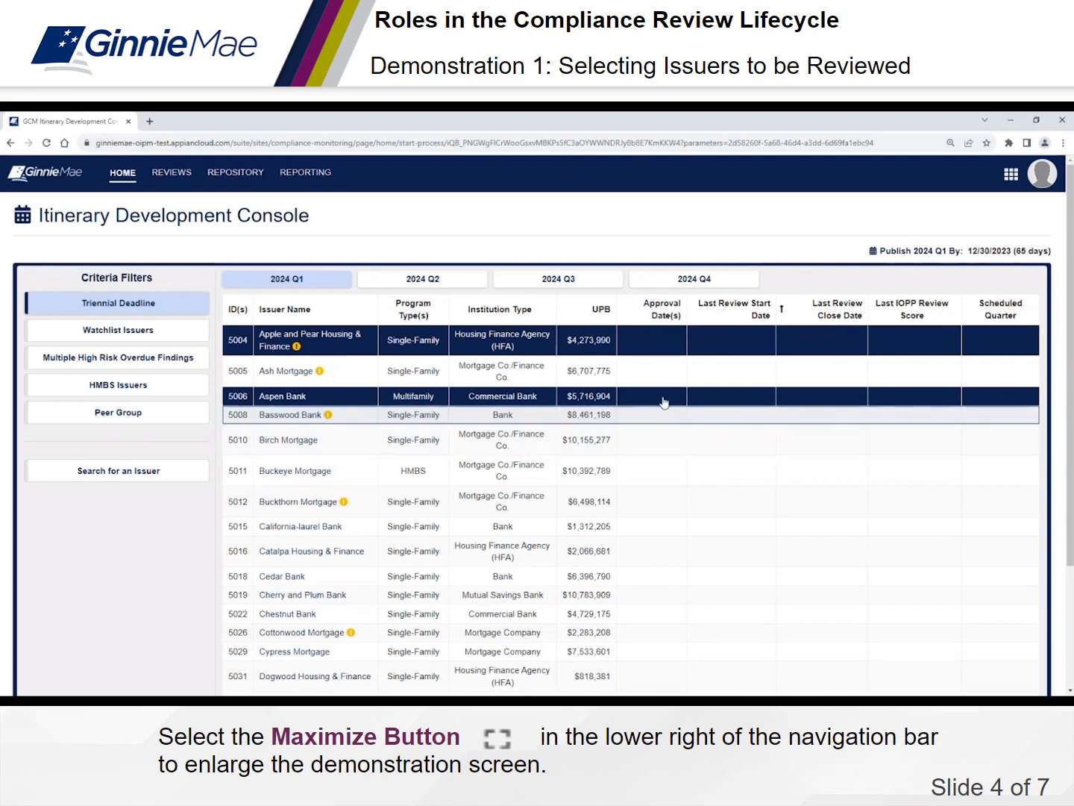
left_click(662, 401)
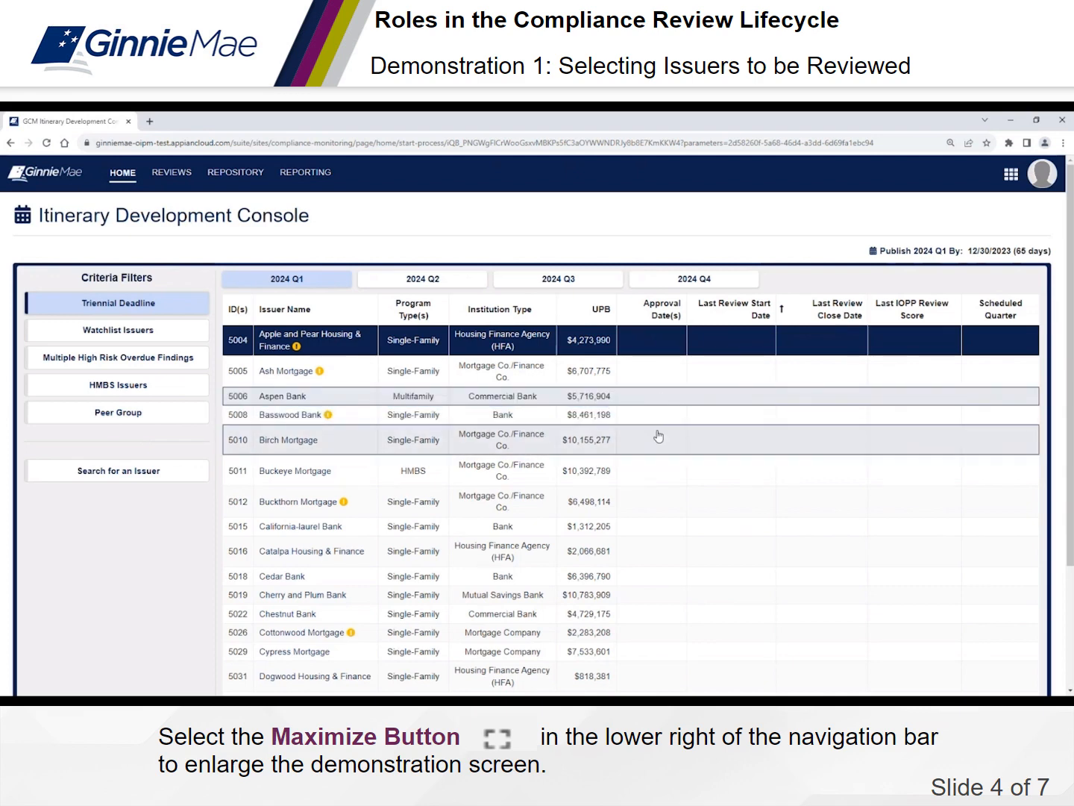
scroll(675, 436, "down", 2)
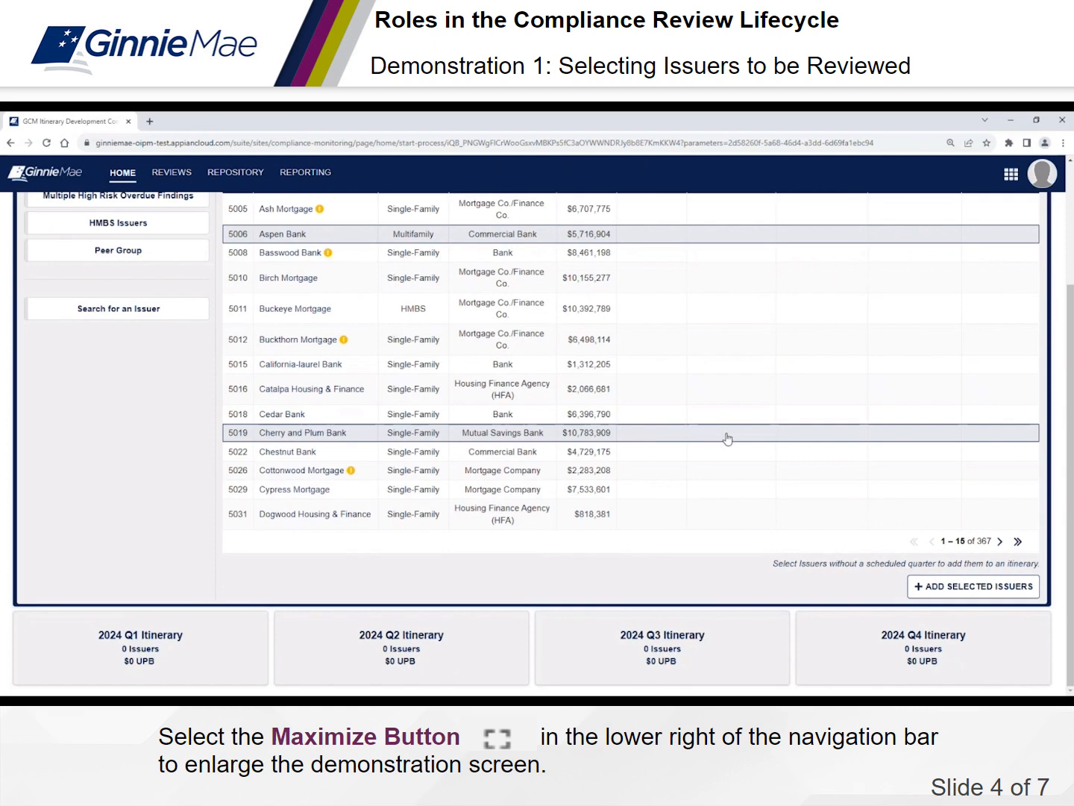
scroll(728, 439, "up", 2)
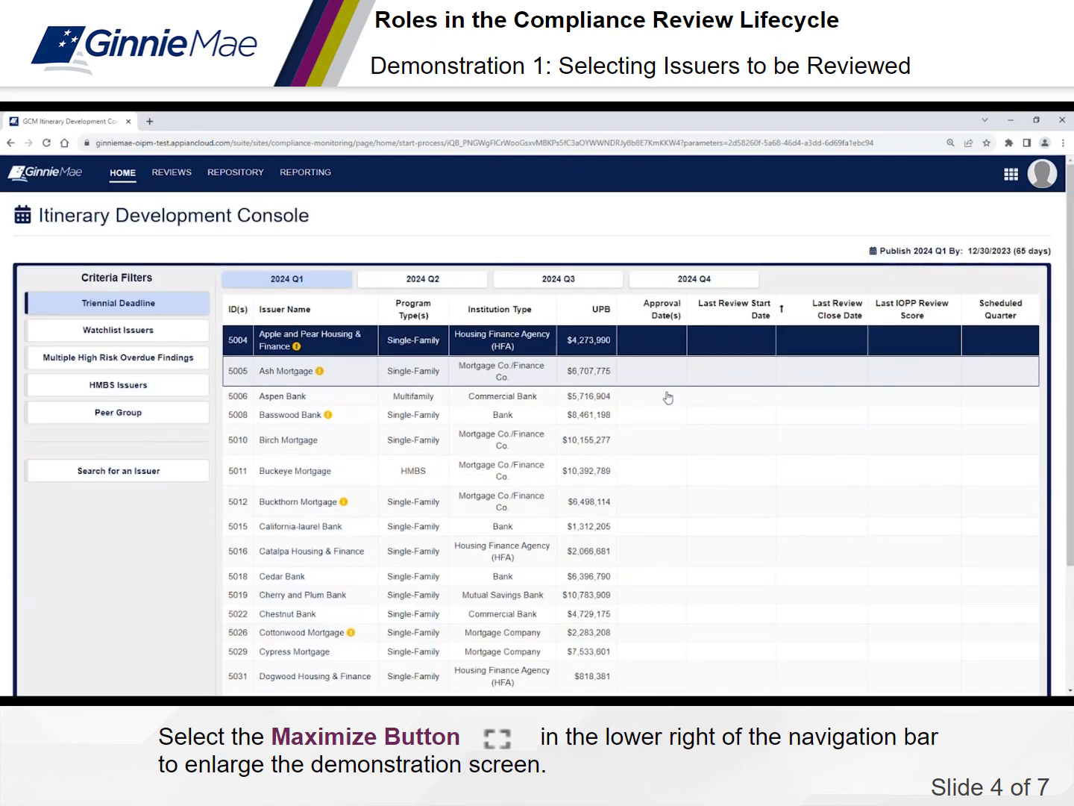
left_click(665, 401)
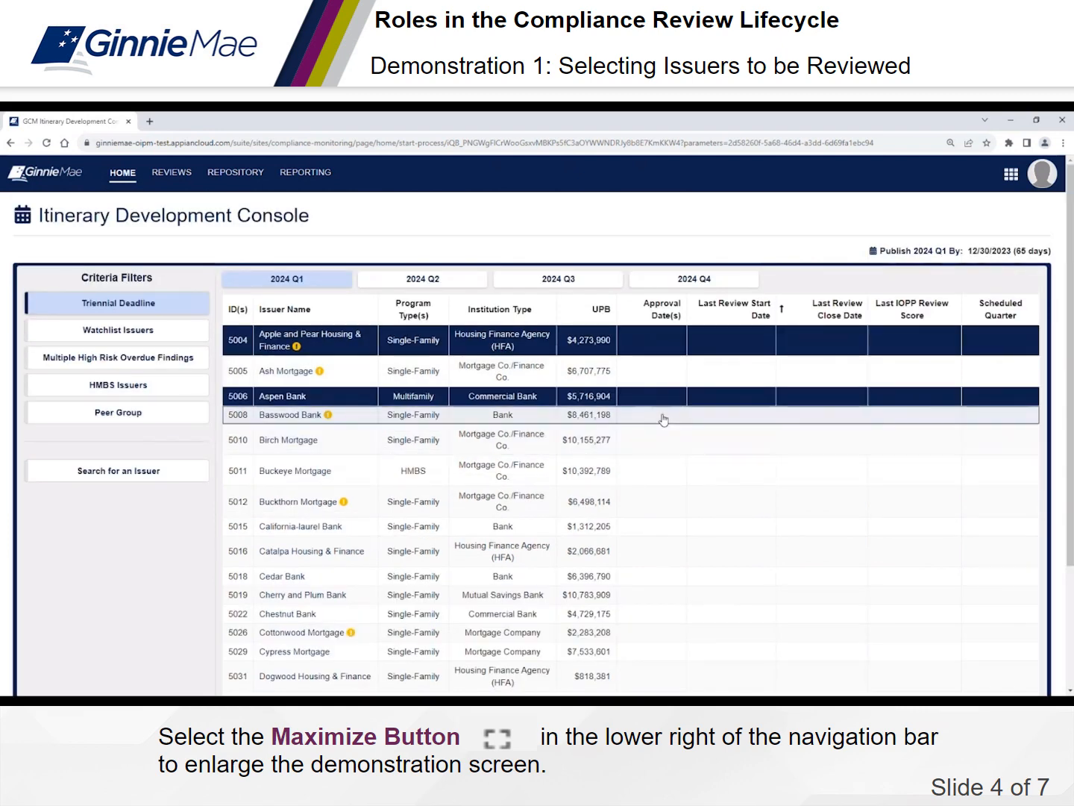
left_click(662, 415)
left_click(662, 416)
left_click(664, 402)
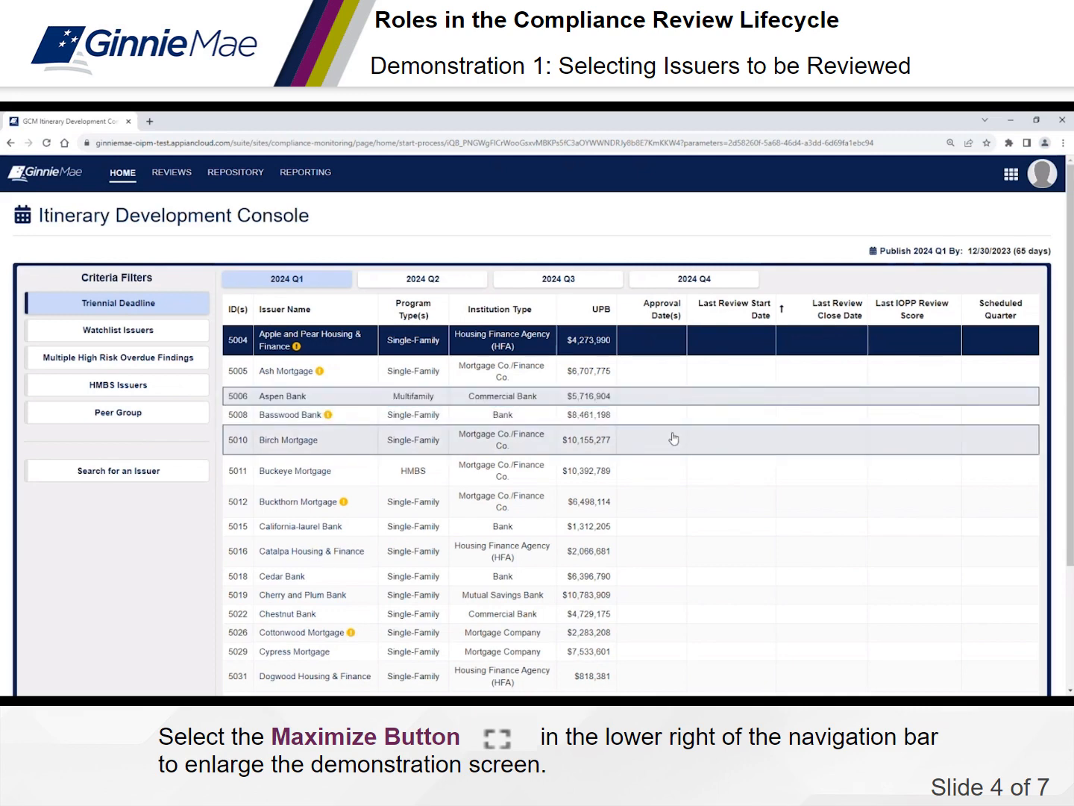
- Add the selected issuer to the 2024 Q1 itinerary, keeping the Standard scope type and the Approaching Triennial Deadline reason
scroll(674, 438, "down", 2)
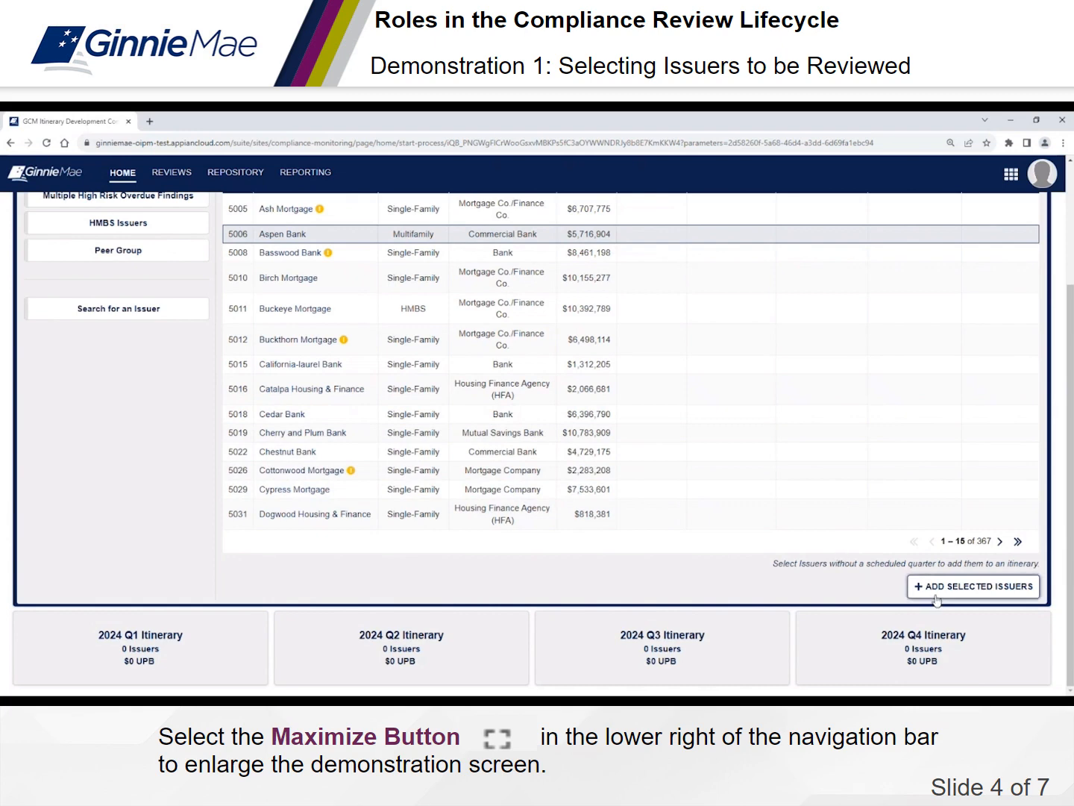
scroll(836, 564, "up", 2)
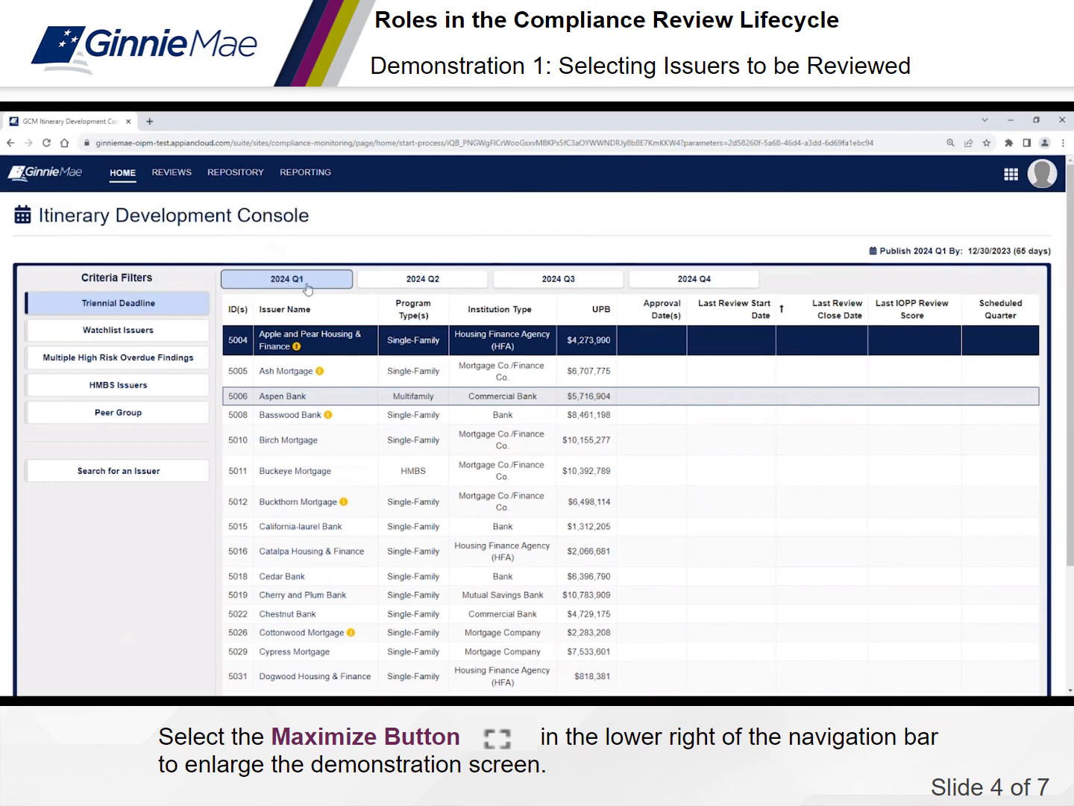
scroll(827, 523, "down", 2)
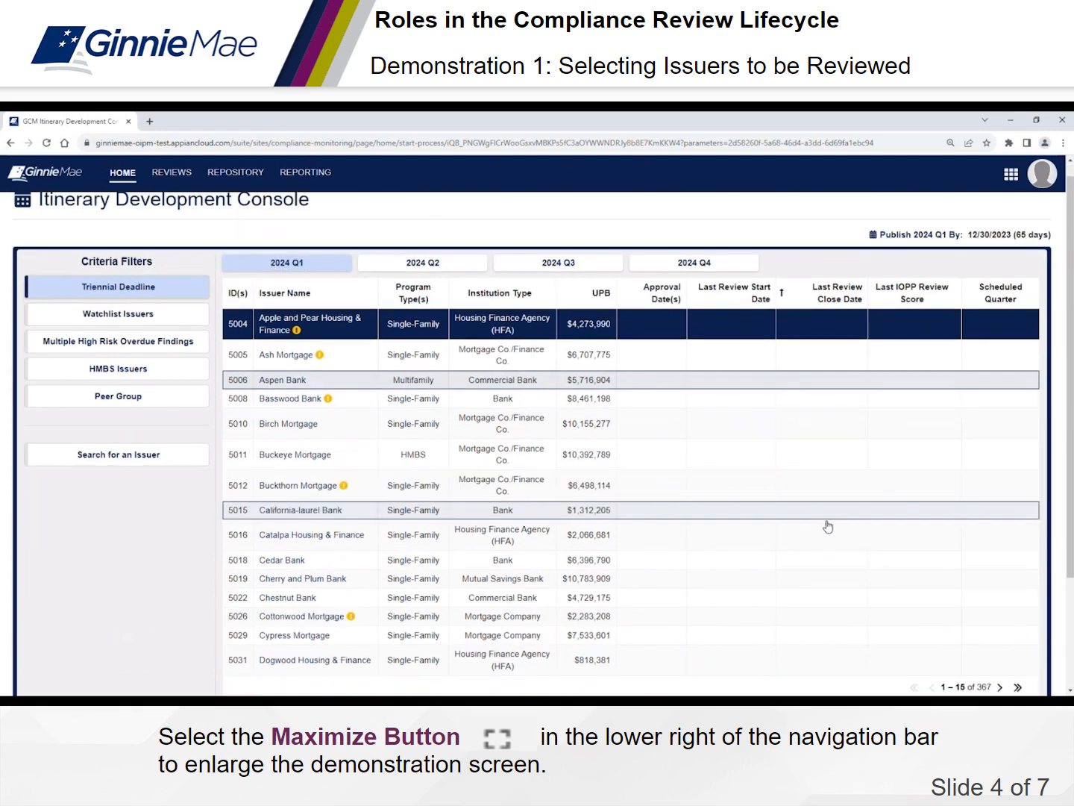
left_click(962, 594)
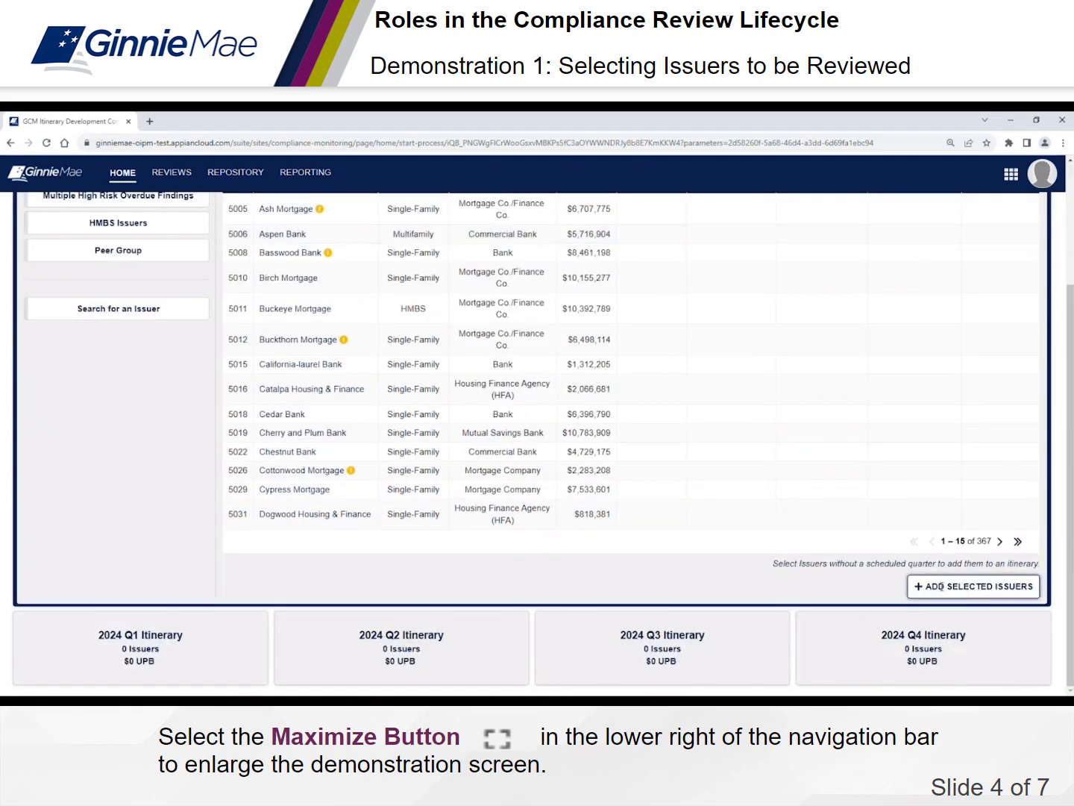
scroll(883, 585, "down", 2)
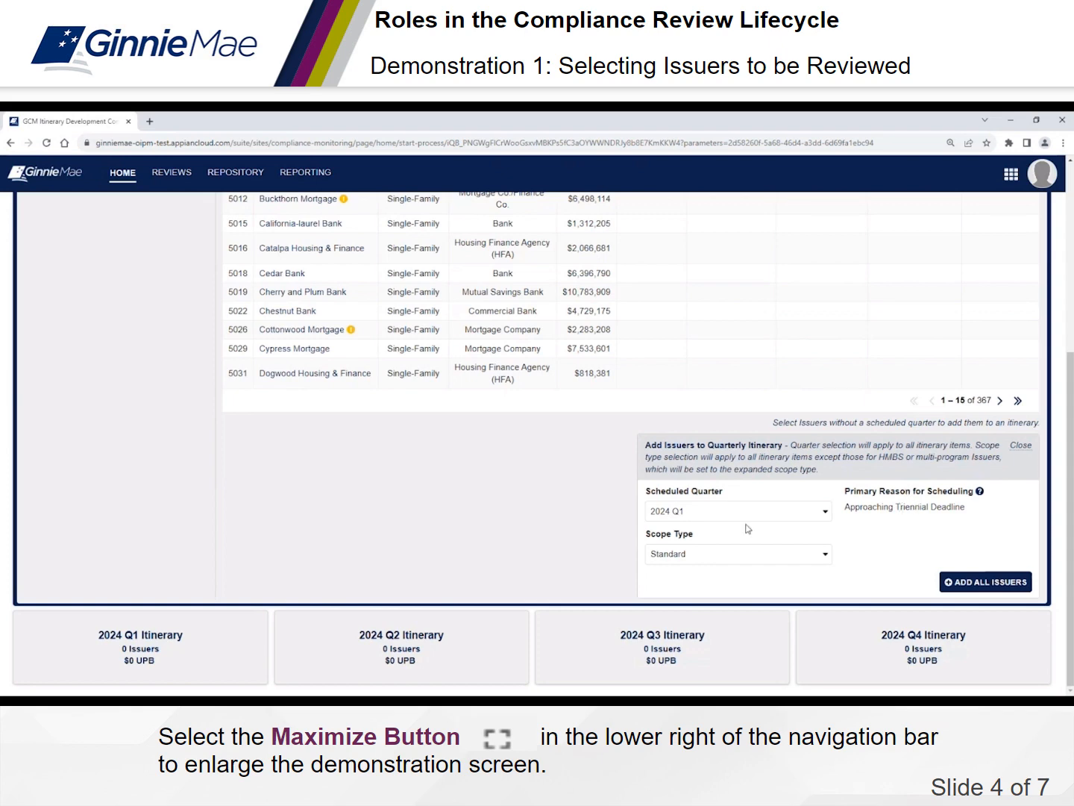
scroll(187, 437, "up", 5)
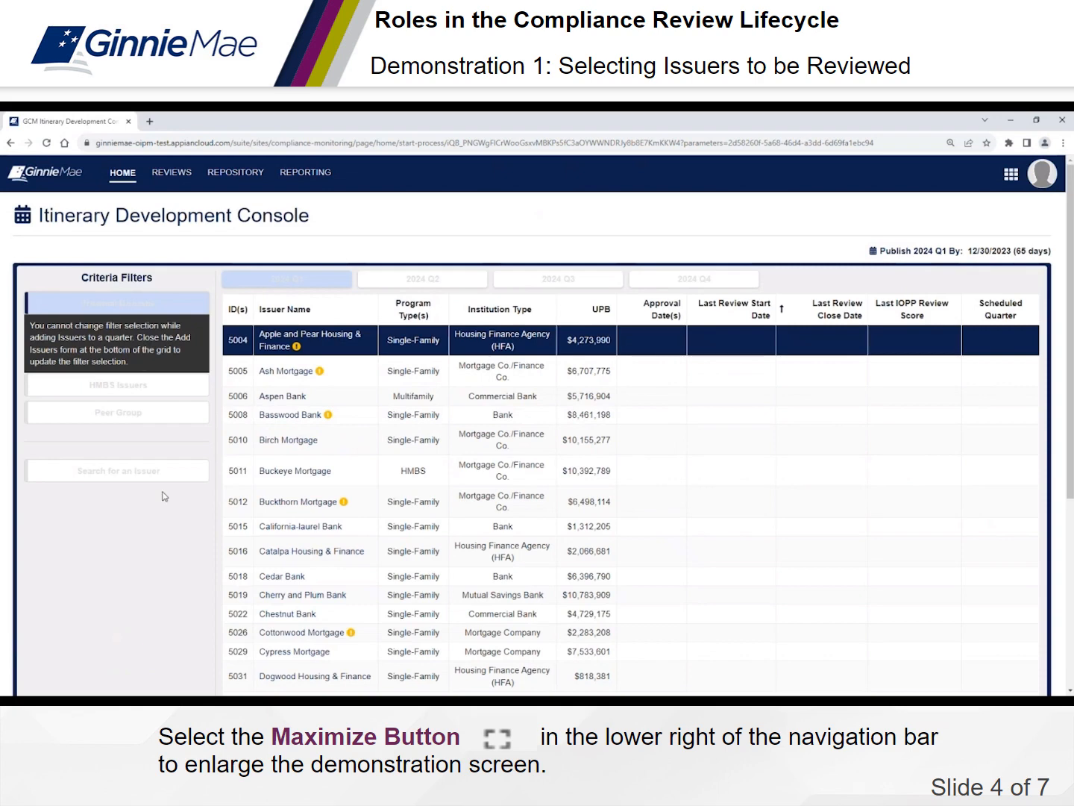
scroll(164, 496, "down", 4)
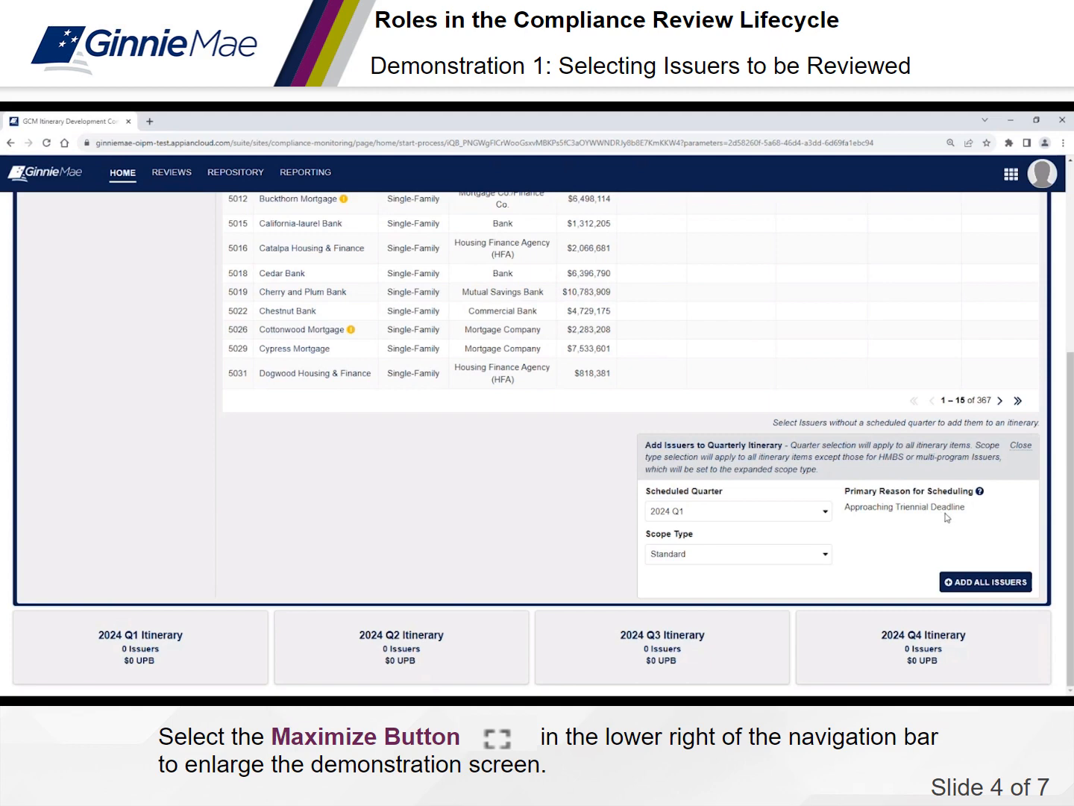
left_click(992, 589)
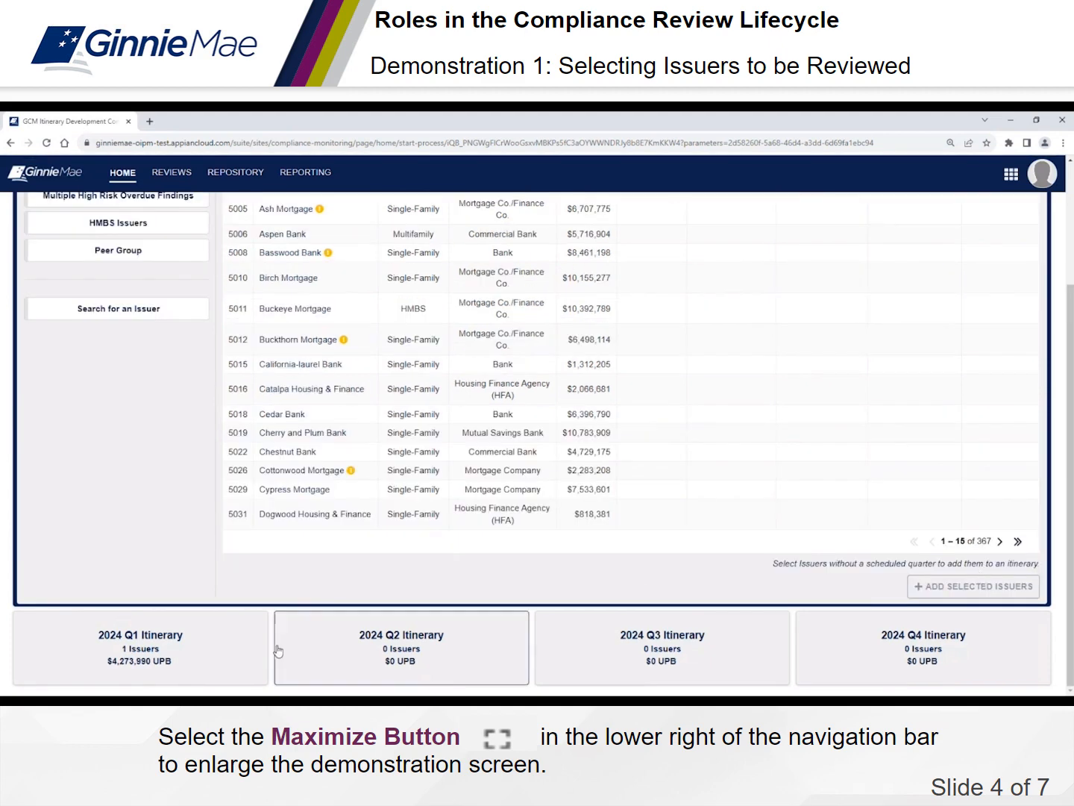
- View the draft 2024 Q1 Itinerary and return to the console
left_click(124, 655)
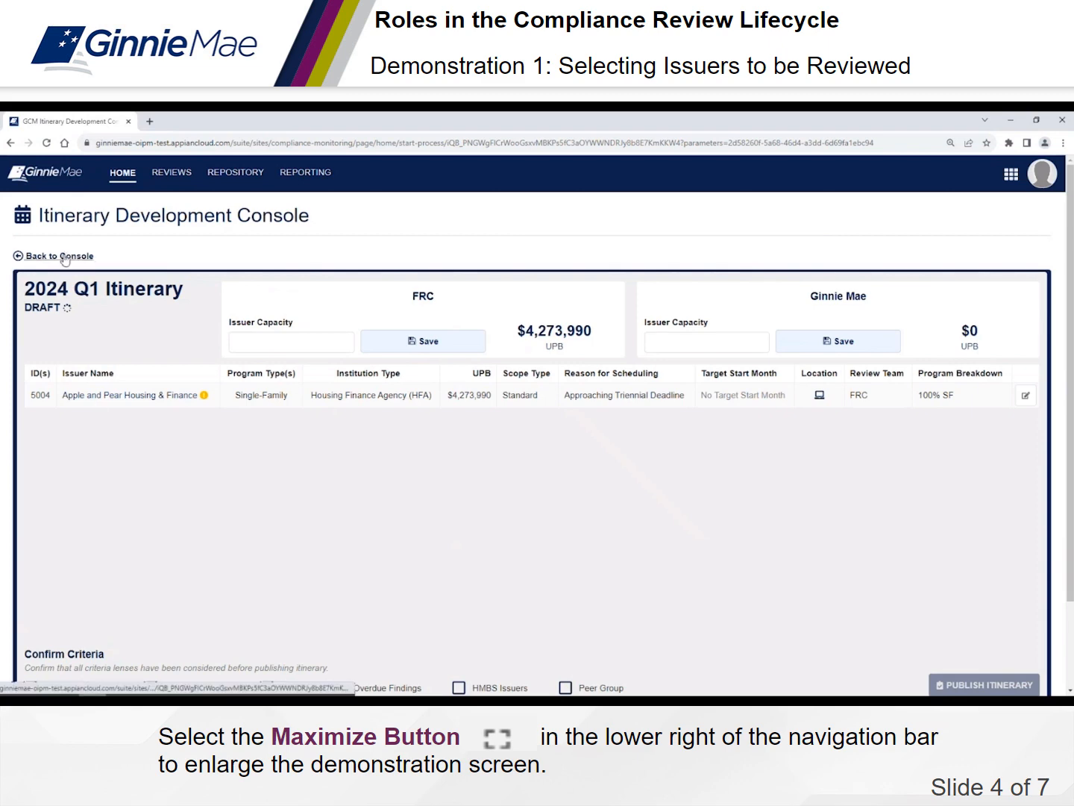
left_click(65, 257)
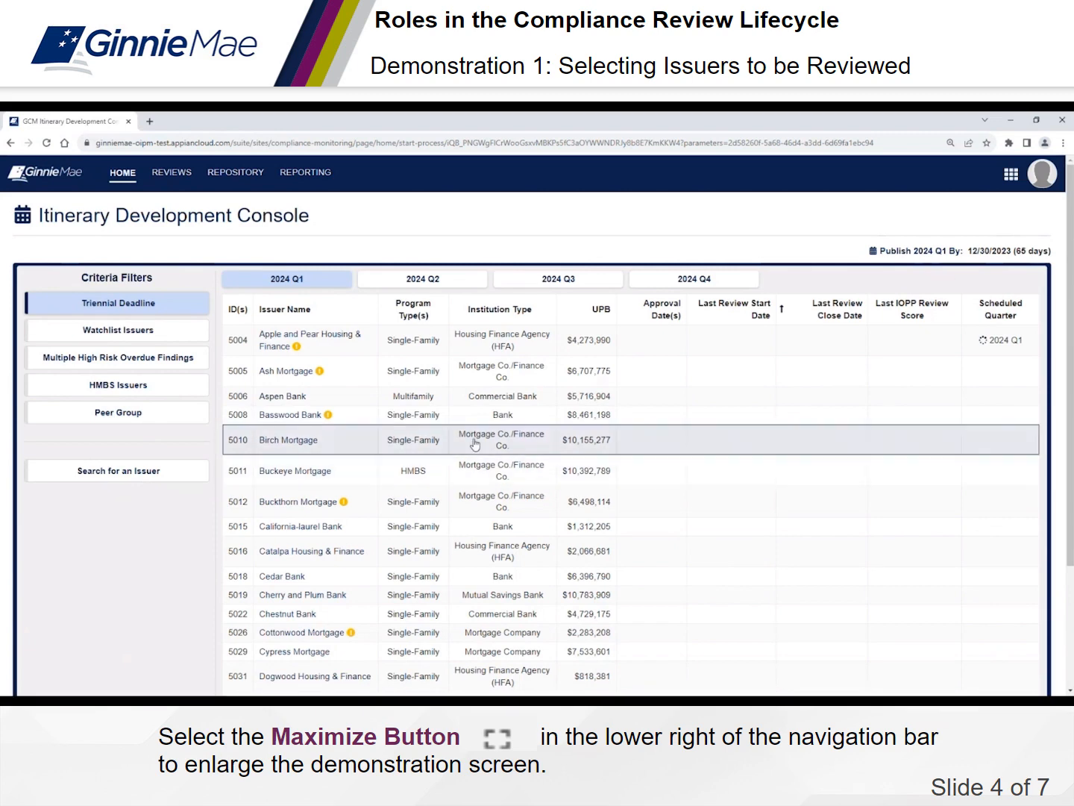
- Update the Apple and Pear Housing & Finance item in the 2024 Q1 Itinerary with Ginnie Mae as review team and February as target start month
scroll(735, 515, "down", 2)
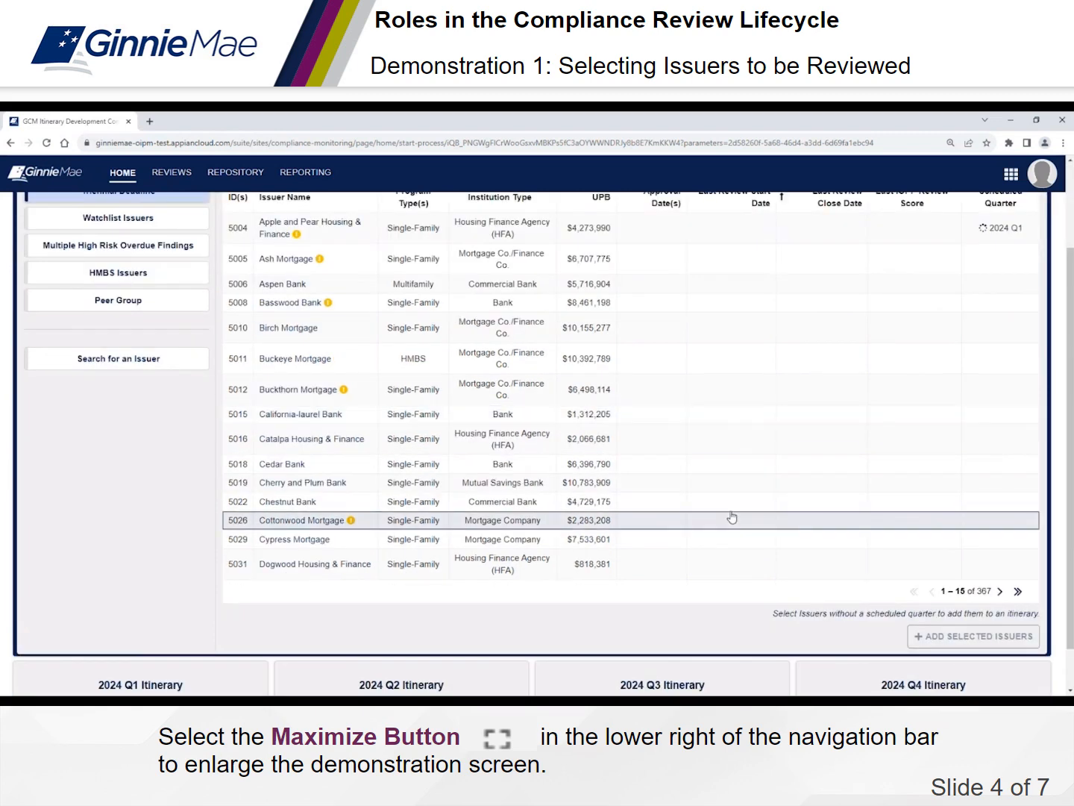
scroll(732, 517, "down", 1)
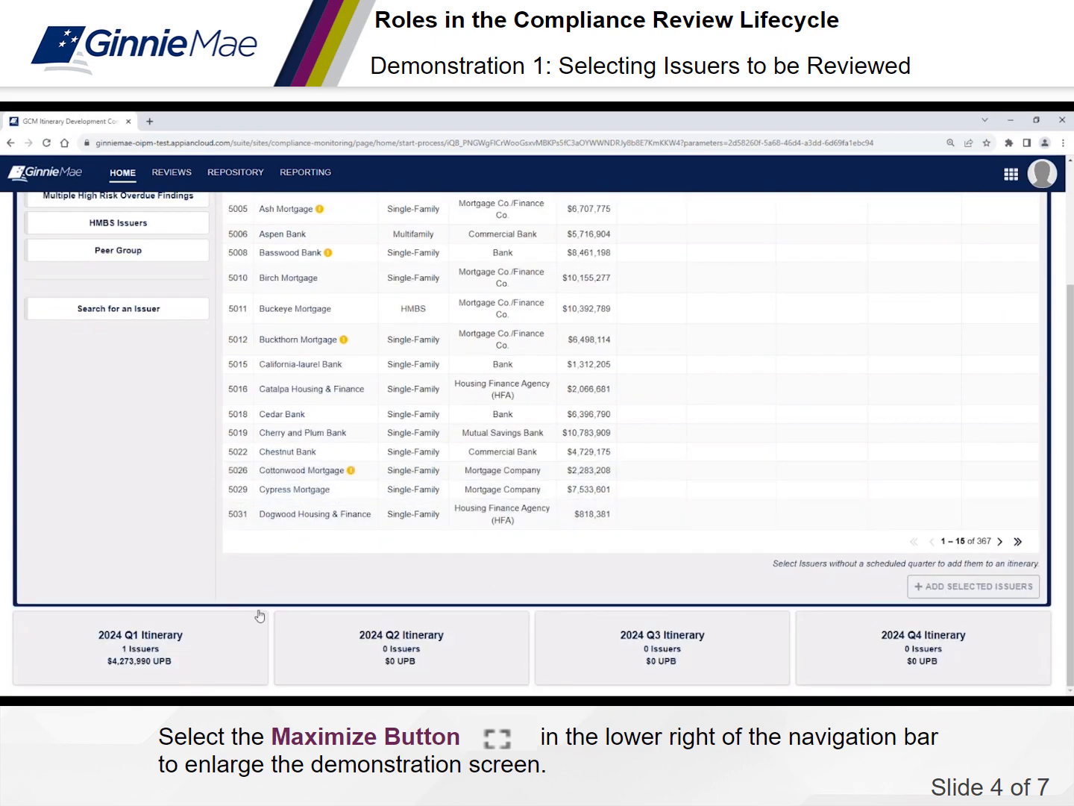
left_click(207, 652)
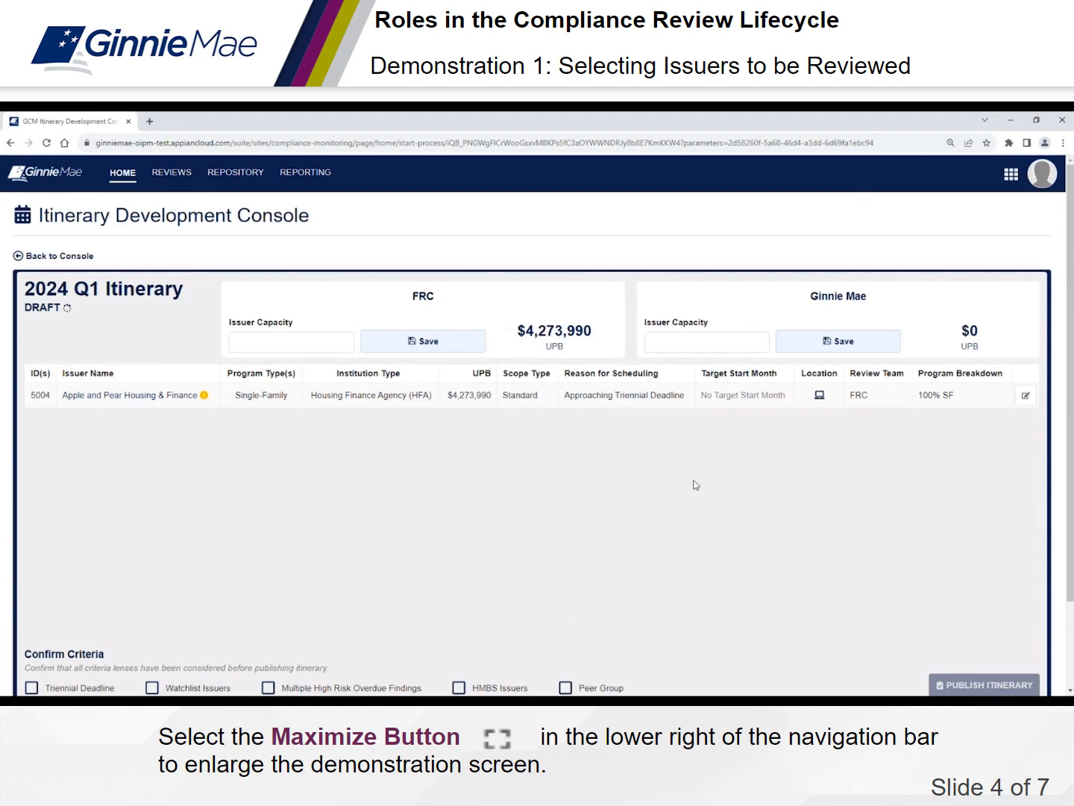
left_click(1026, 395)
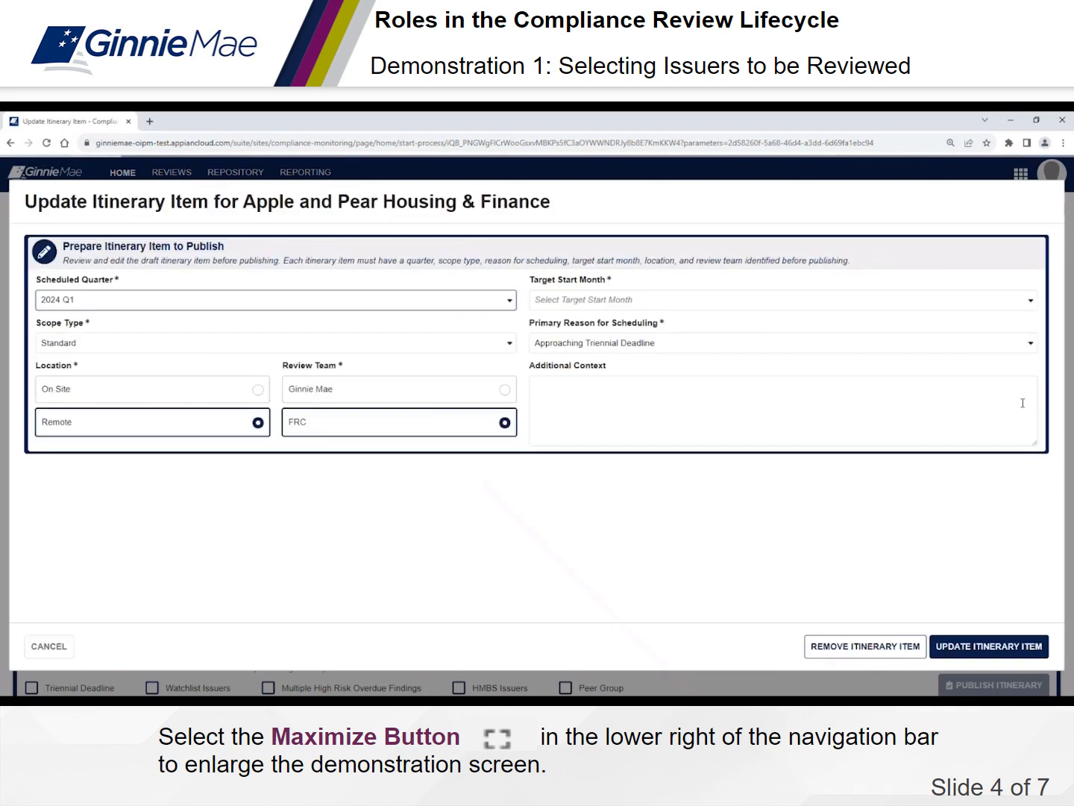
left_click(403, 398)
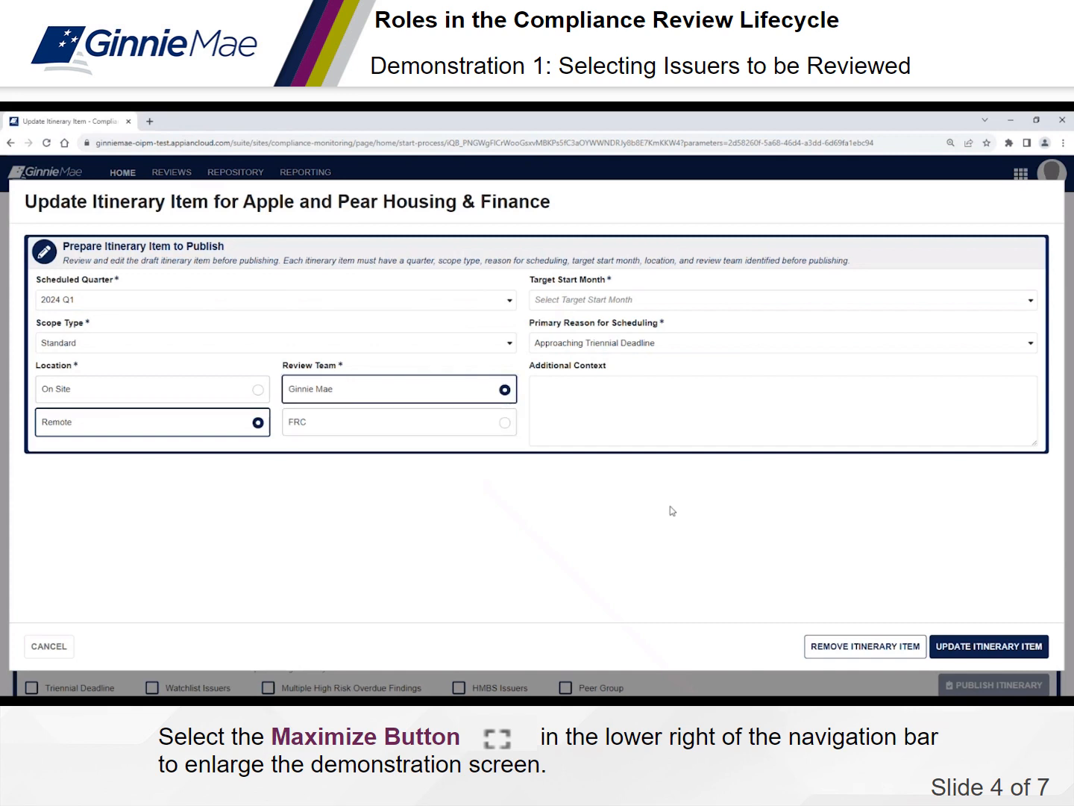
left_click(594, 301)
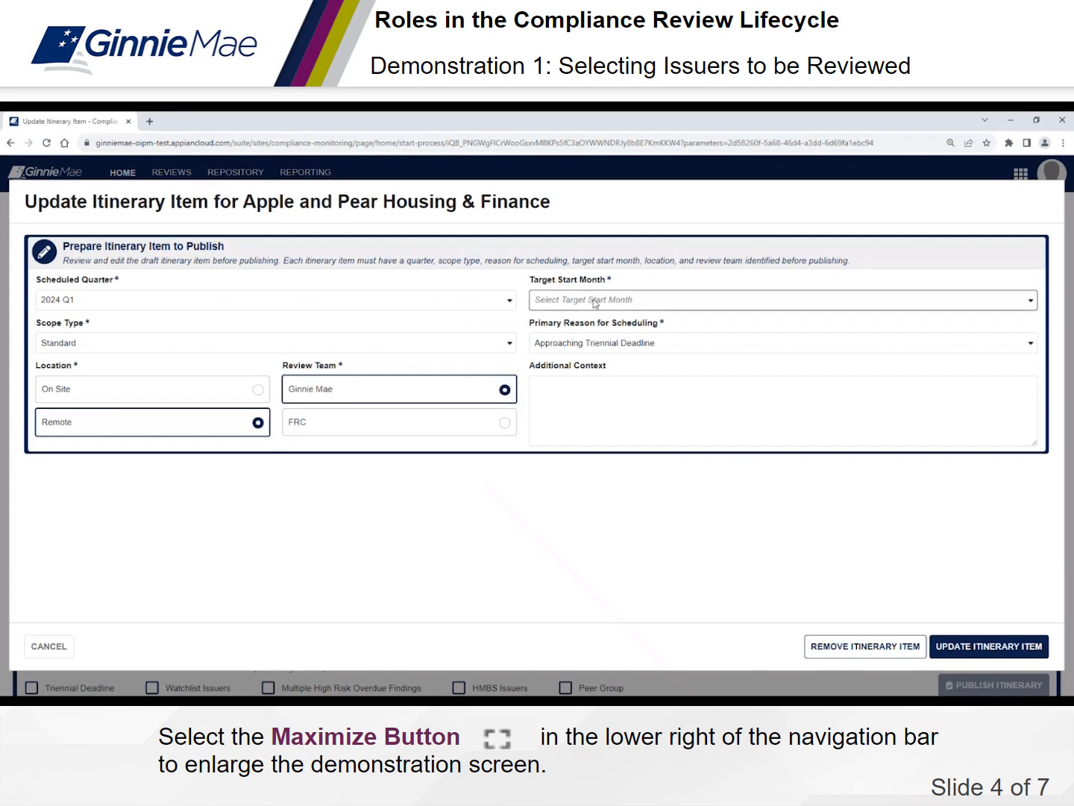
left_click(581, 359)
left_click(989, 647)
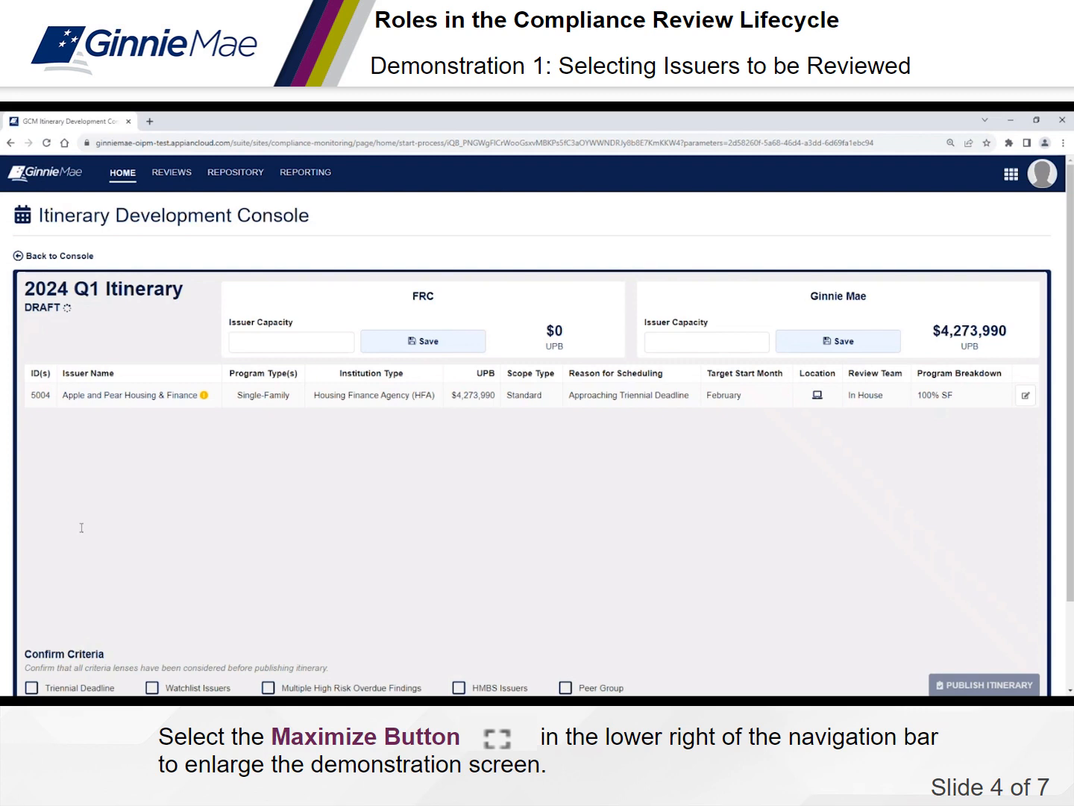
- Confirm the Triennial Deadline, Watchlist Issuers, Multiple High Risk Overdue Findings and HMBS Issuers criteria for the 2024 Q1 Itinerary
scroll(320, 544, "down", 1)
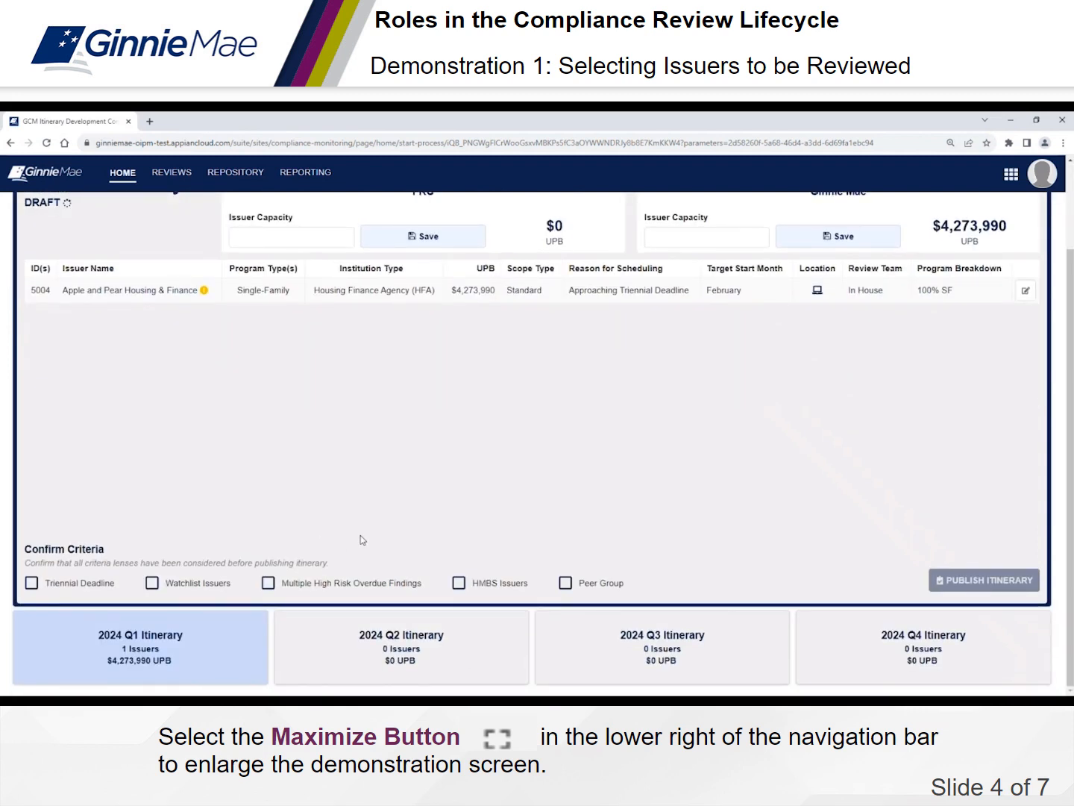
left_click(31, 583)
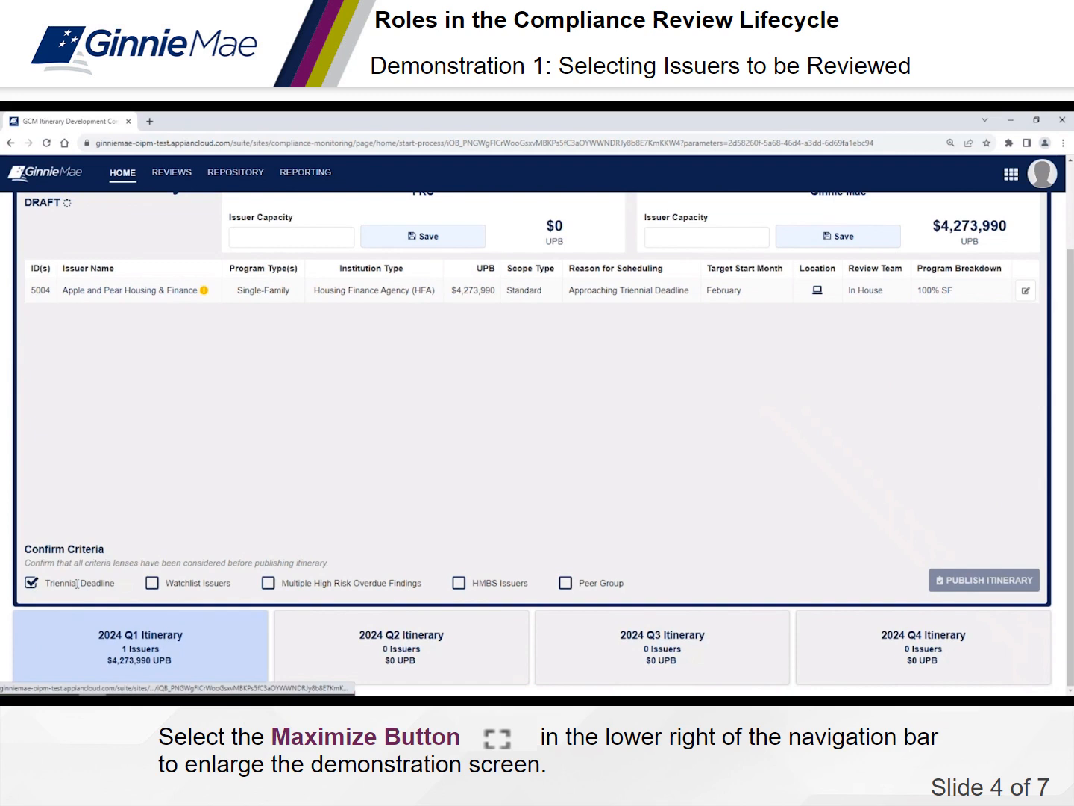
left_click(153, 586)
left_click(266, 582)
left_click(459, 584)
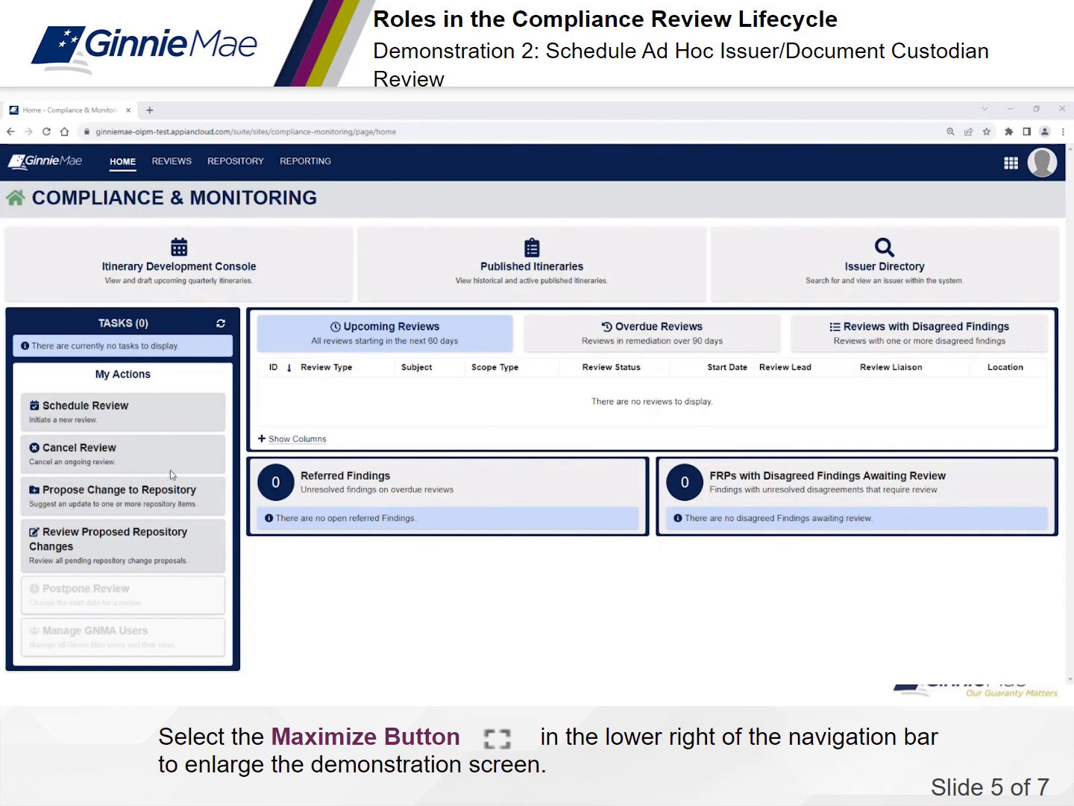
- Start scheduling an issuer review for Ash Mortgage in quarter 2023 Q4 with October as target start month
left_click(128, 412)
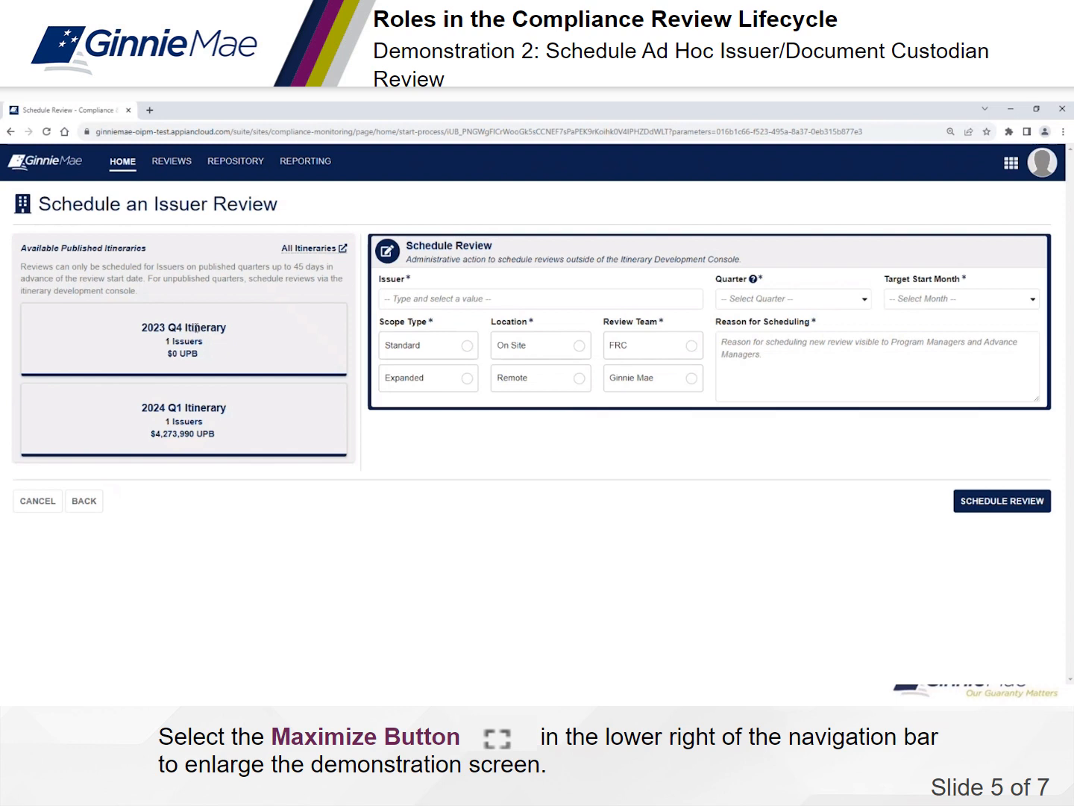
left_click(523, 300)
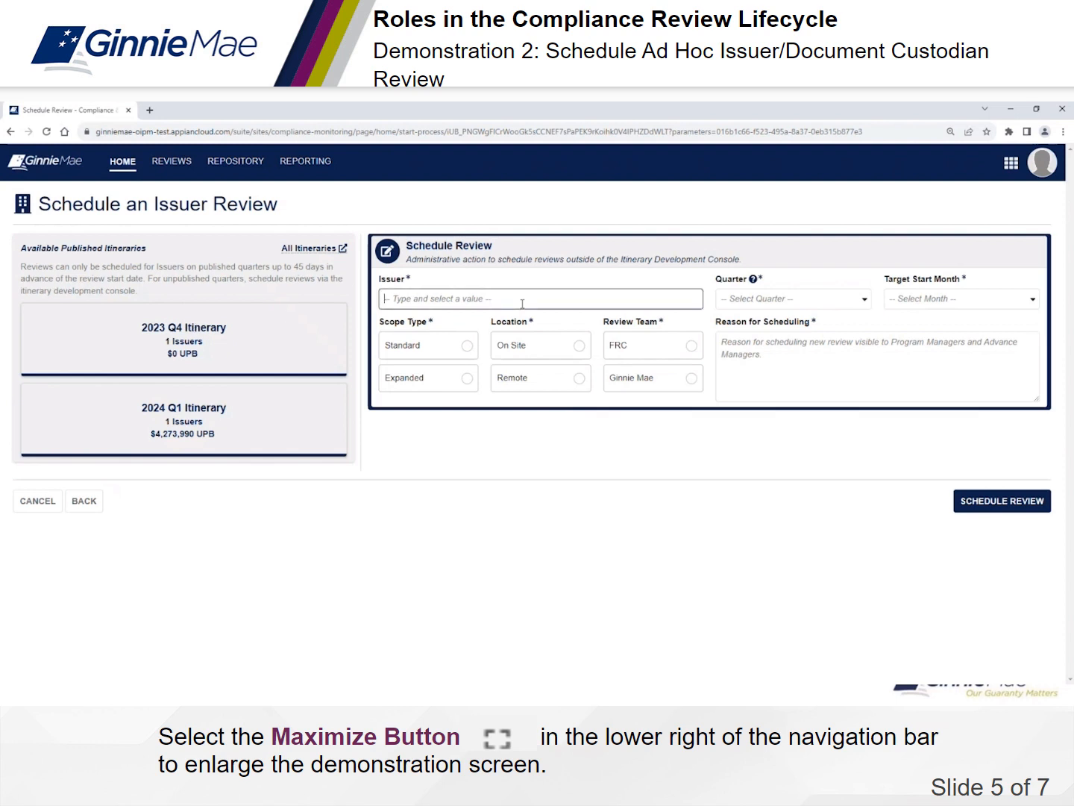
type("mortgage")
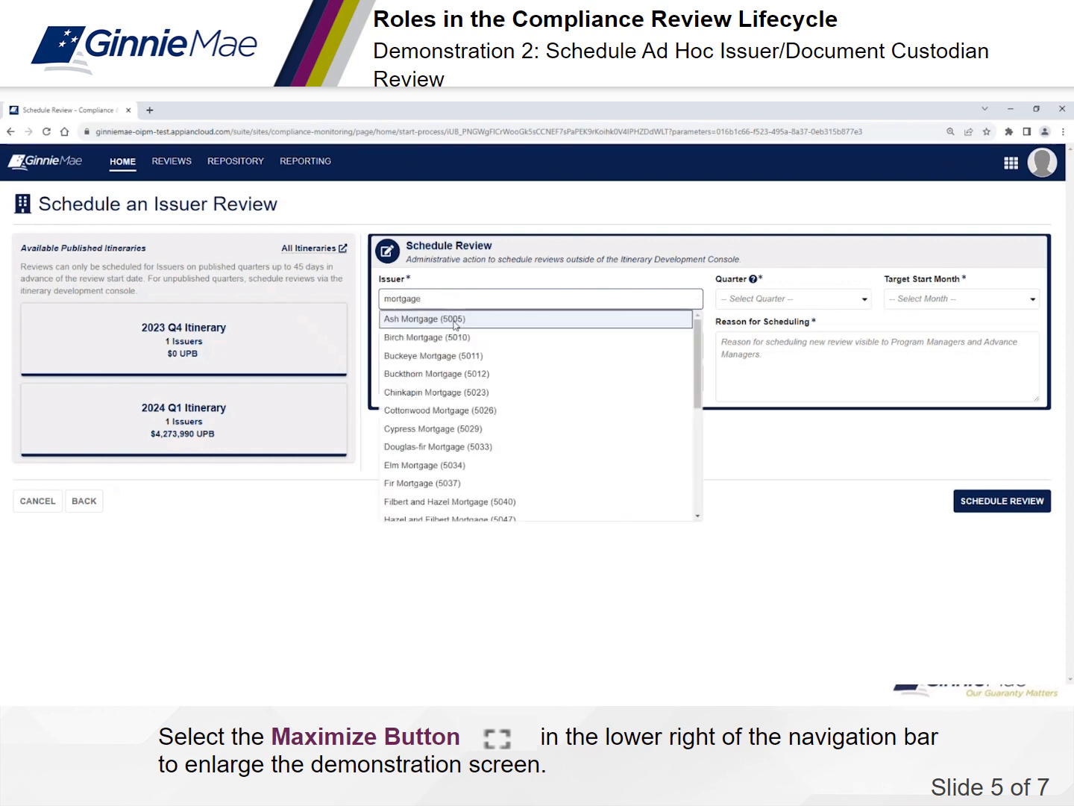
left_click(455, 325)
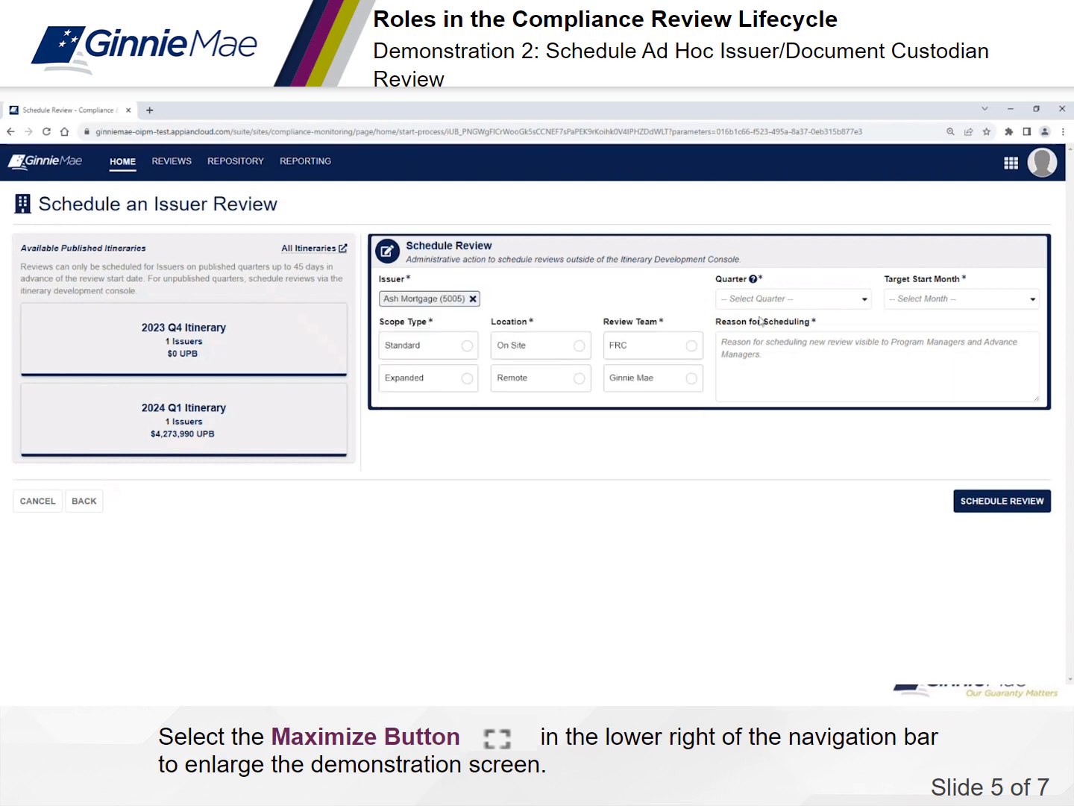
left_click(776, 298)
left_click(777, 340)
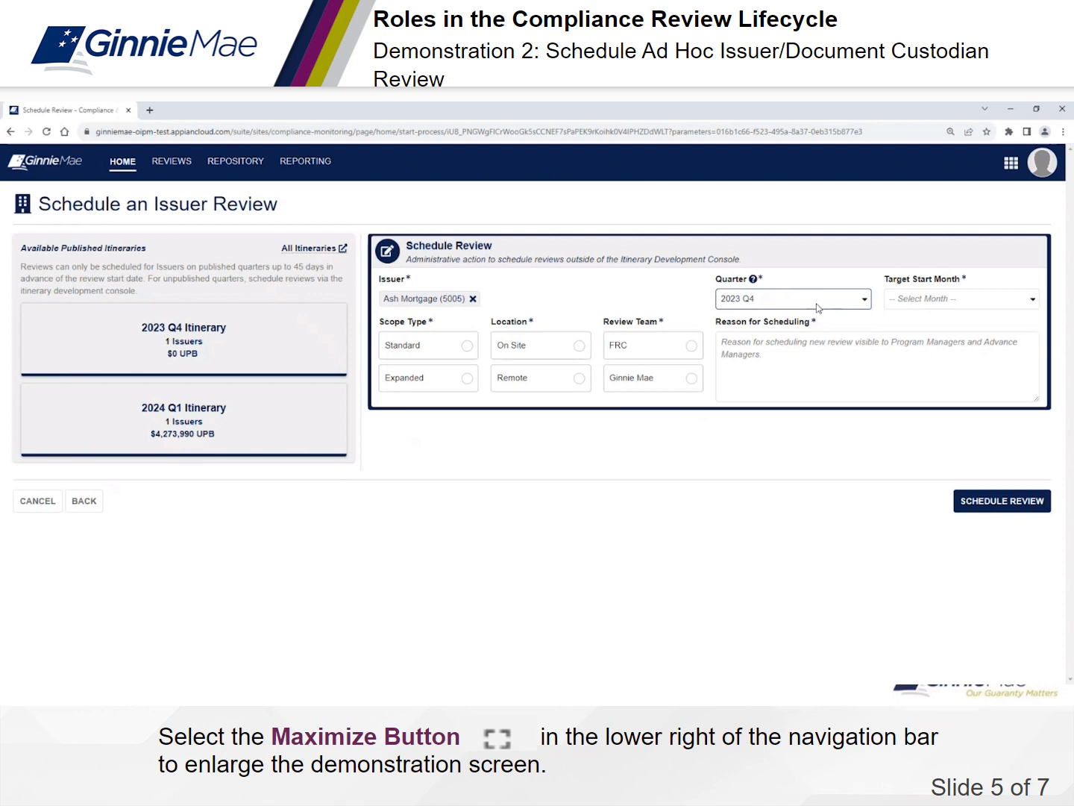
left_click(949, 301)
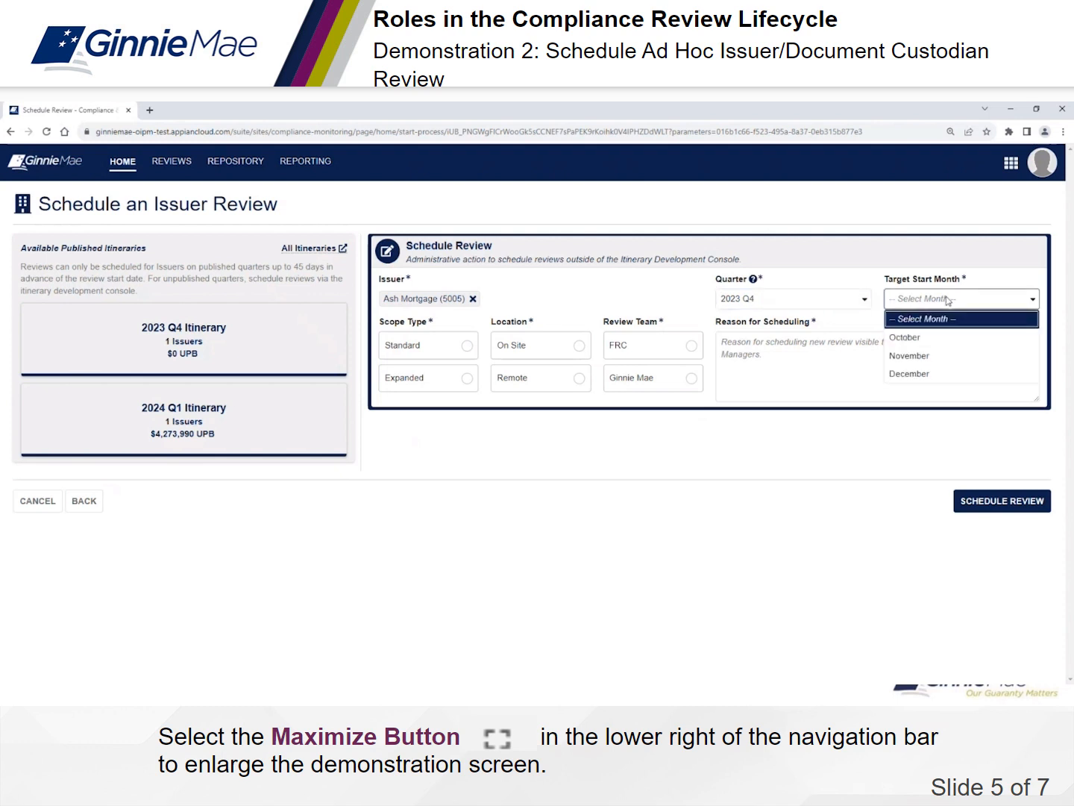
left_click(948, 341)
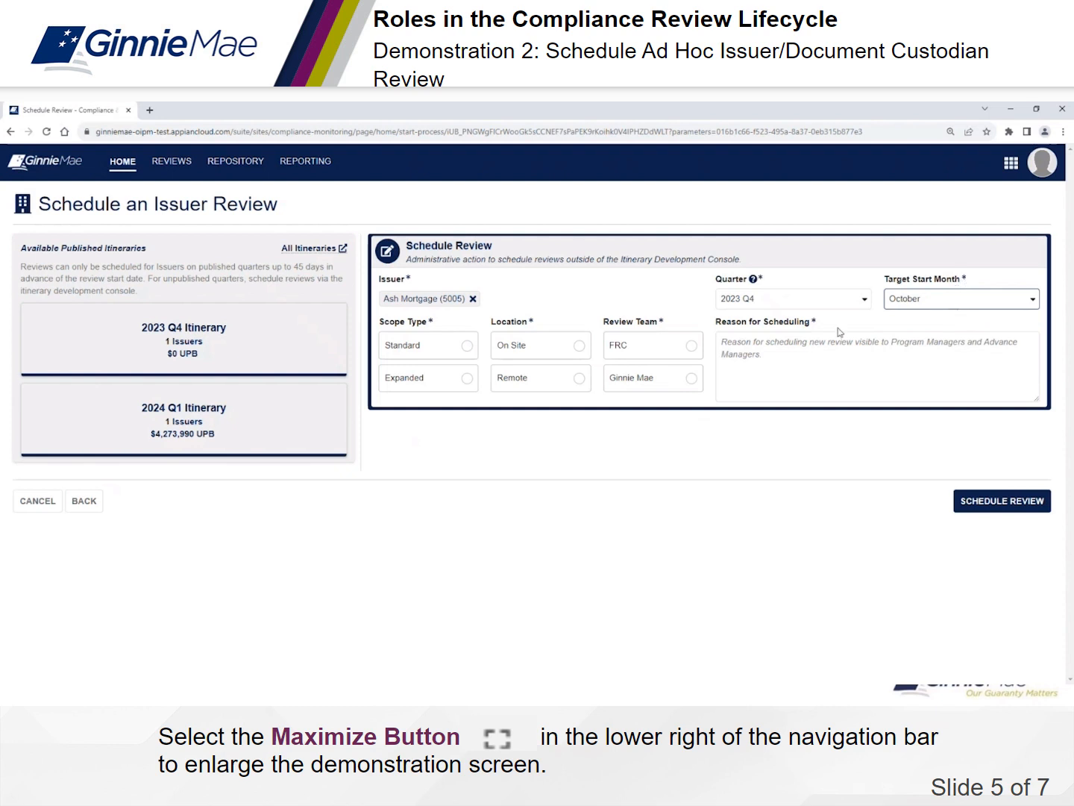
- Schedule the Ash Mortgage review as Standard, On Site, with review team Ginnie Mae and reason "Ad hoc review scheduled for test demo"
left_click(448, 352)
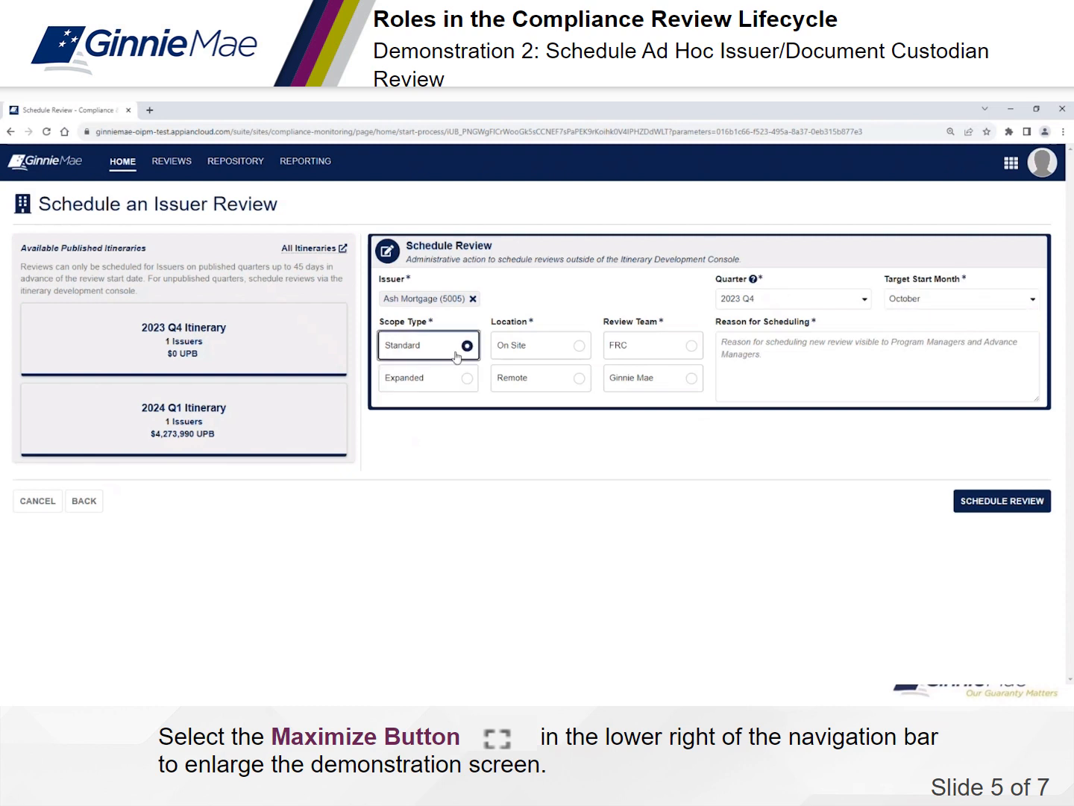
left_click(531, 357)
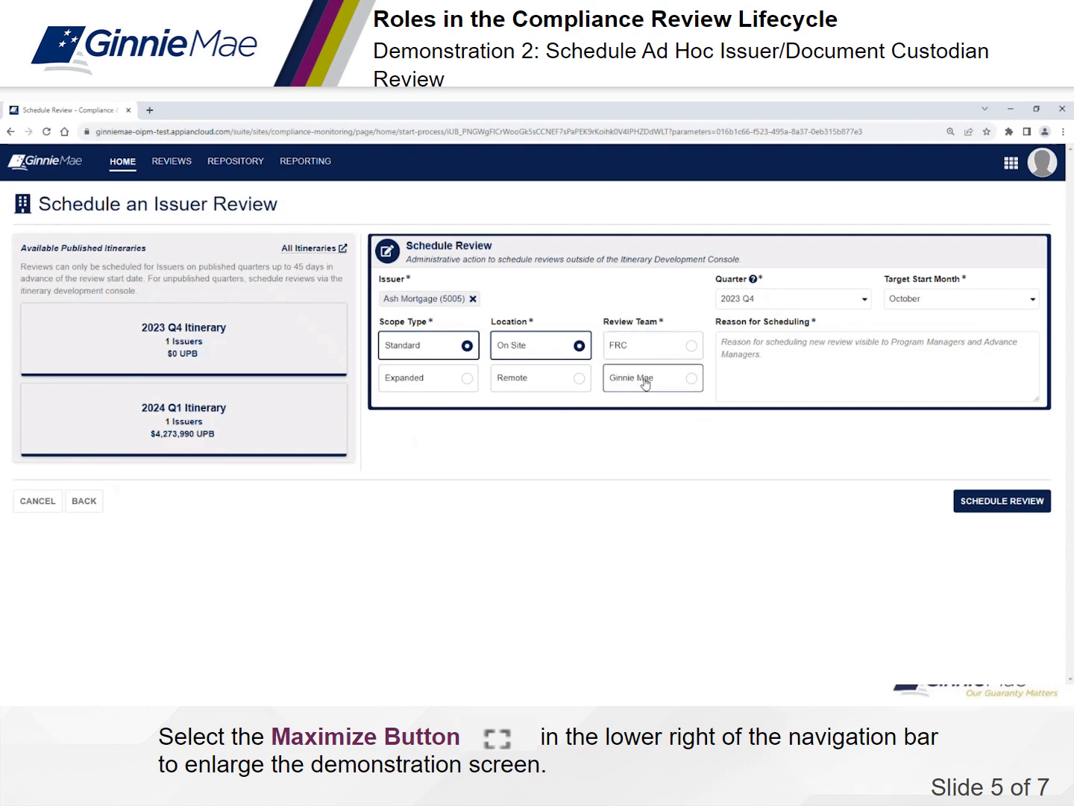
left_click(643, 378)
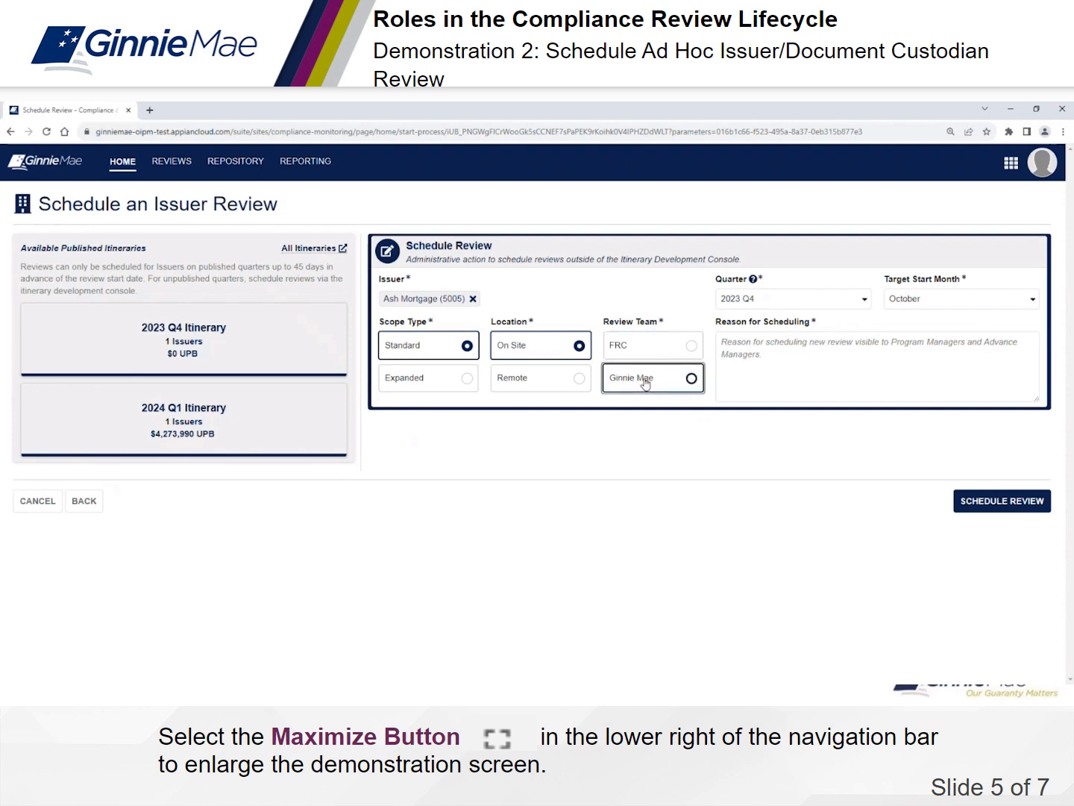
left_click(770, 361)
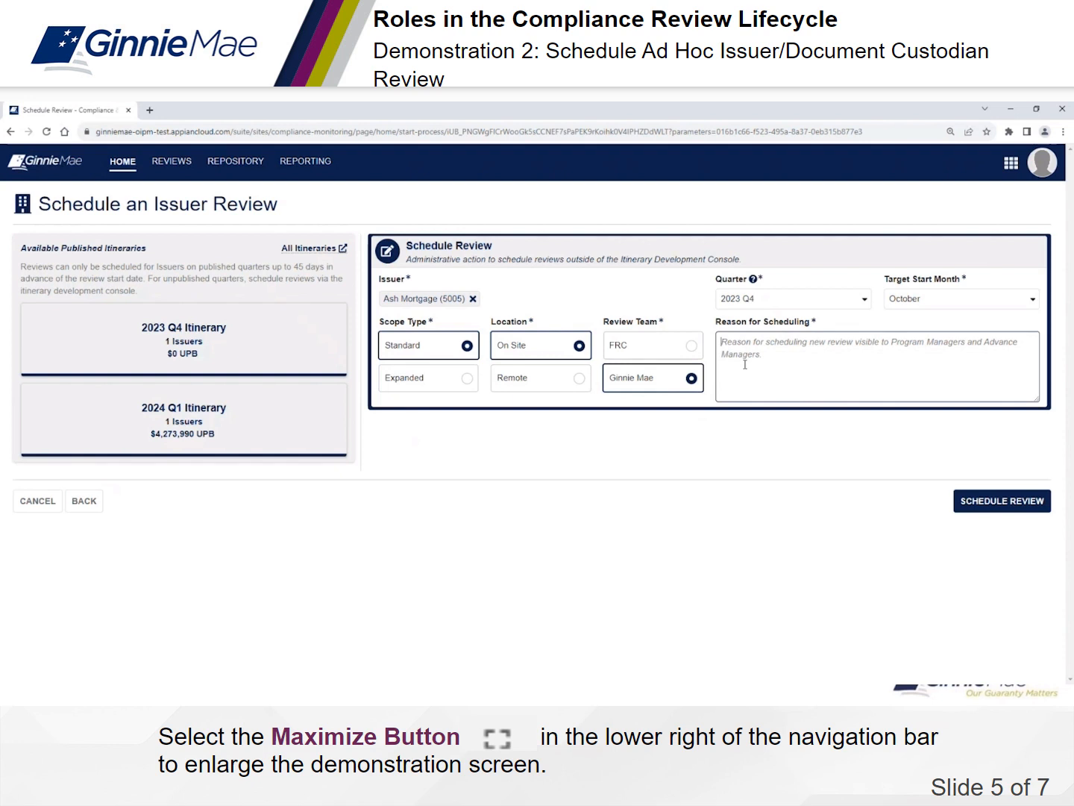
type("Ad")
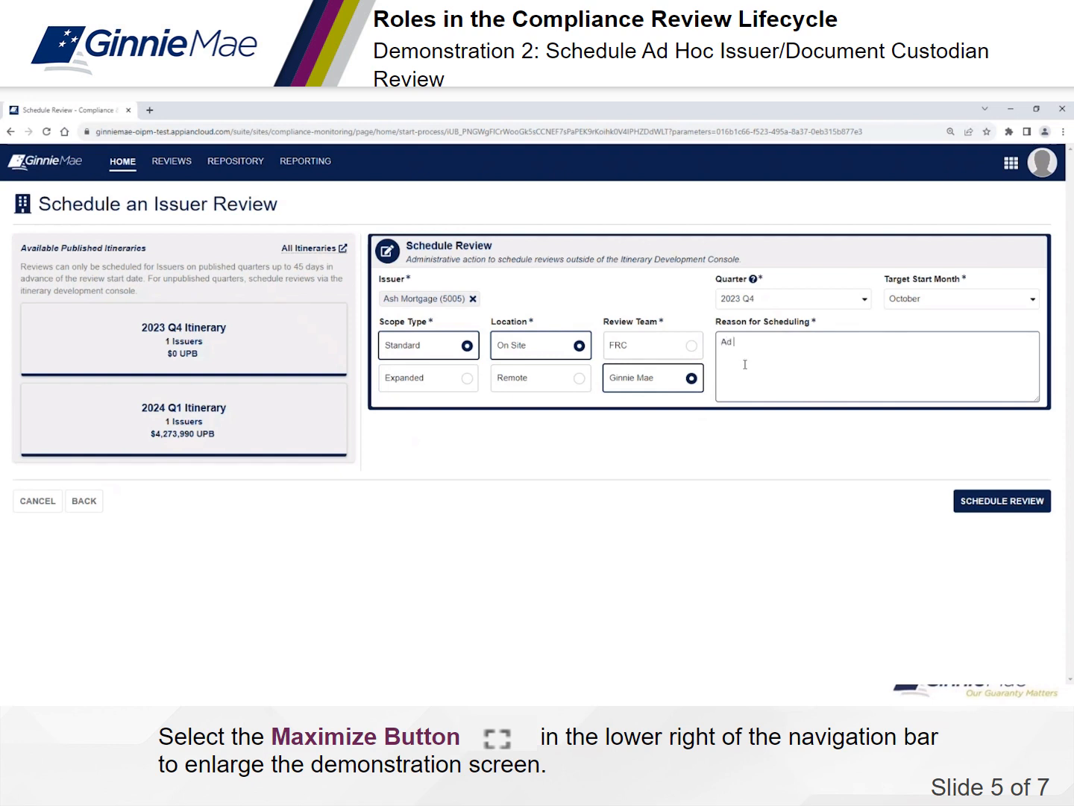
type(" hoc review scheduled for test demo")
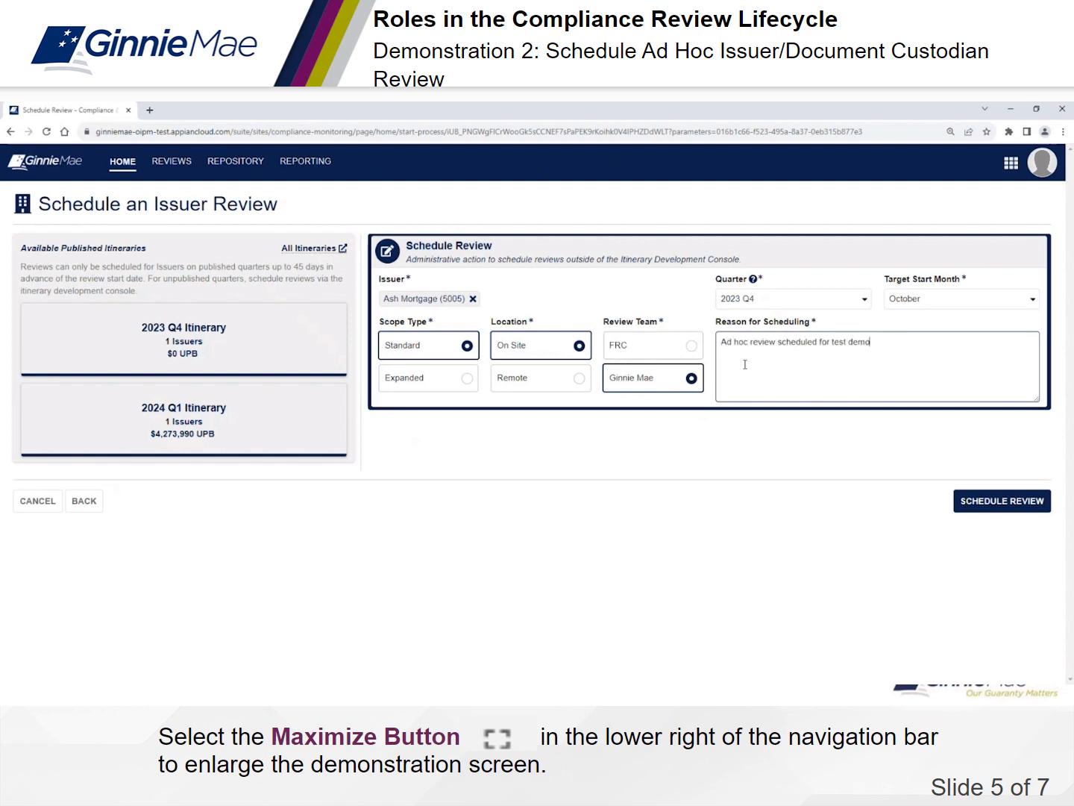
left_click(1015, 507)
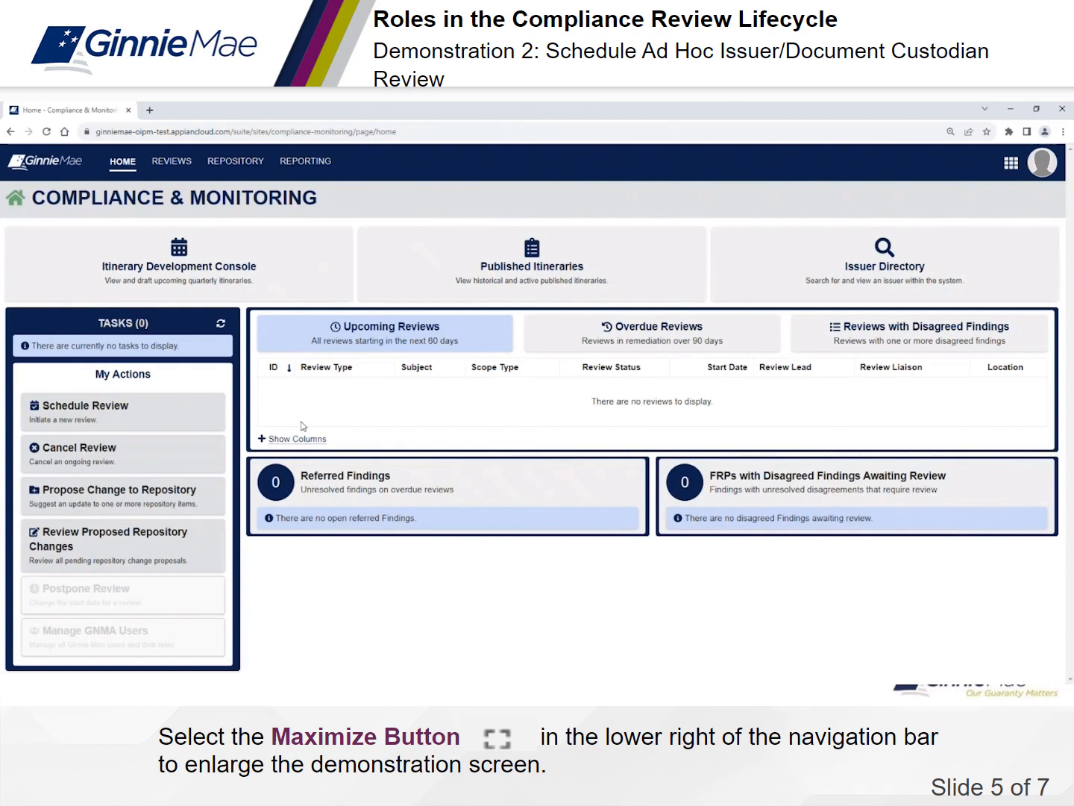
- Start scheduling a document custodian review and select Corporate Bank as the document custodian
left_click(123, 410)
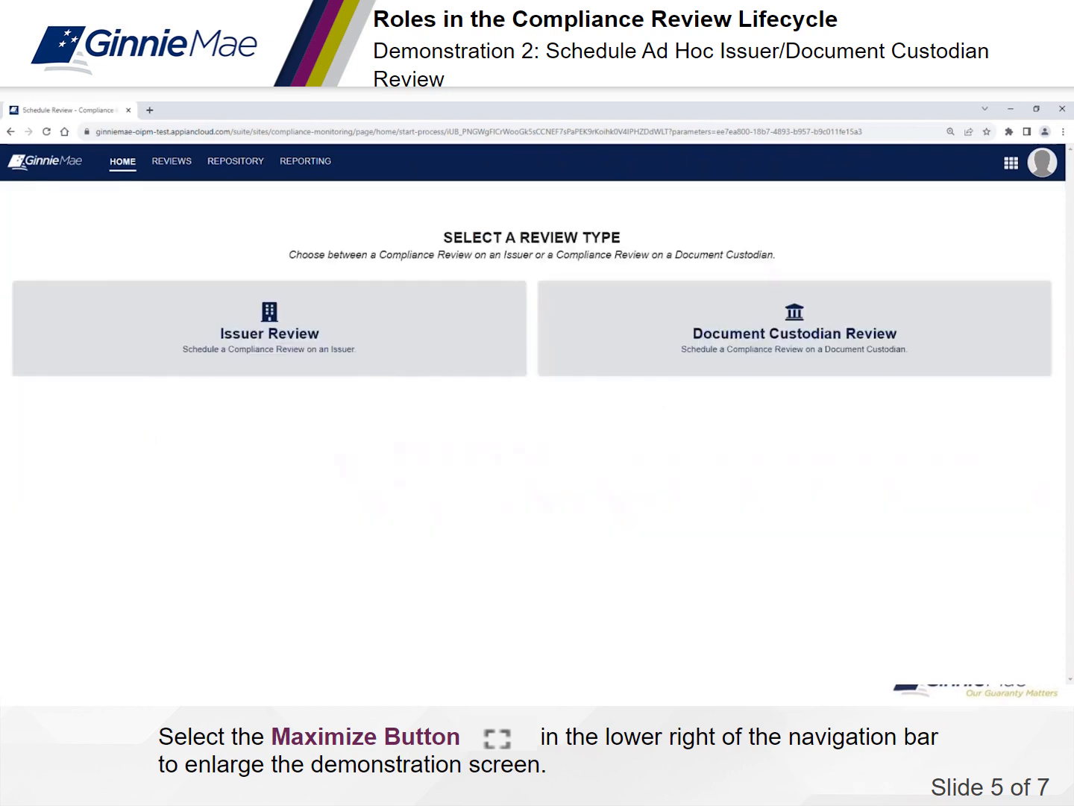
left_click(766, 362)
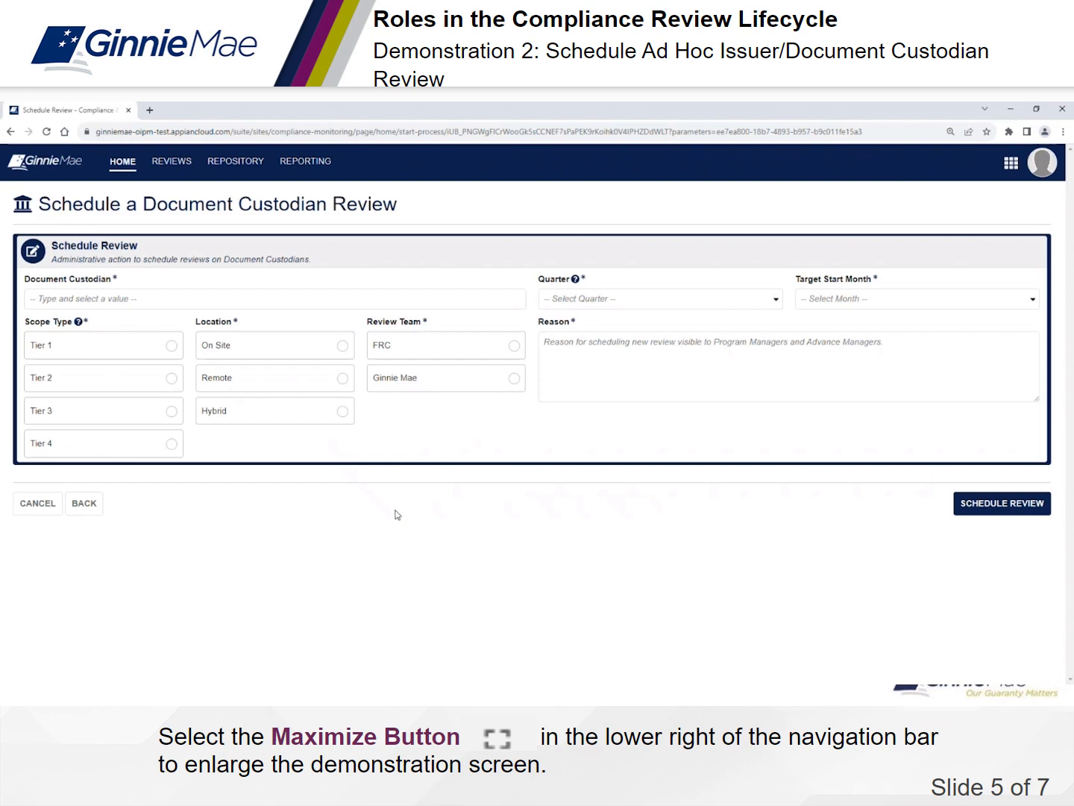
left_click(175, 298)
type("Corpor")
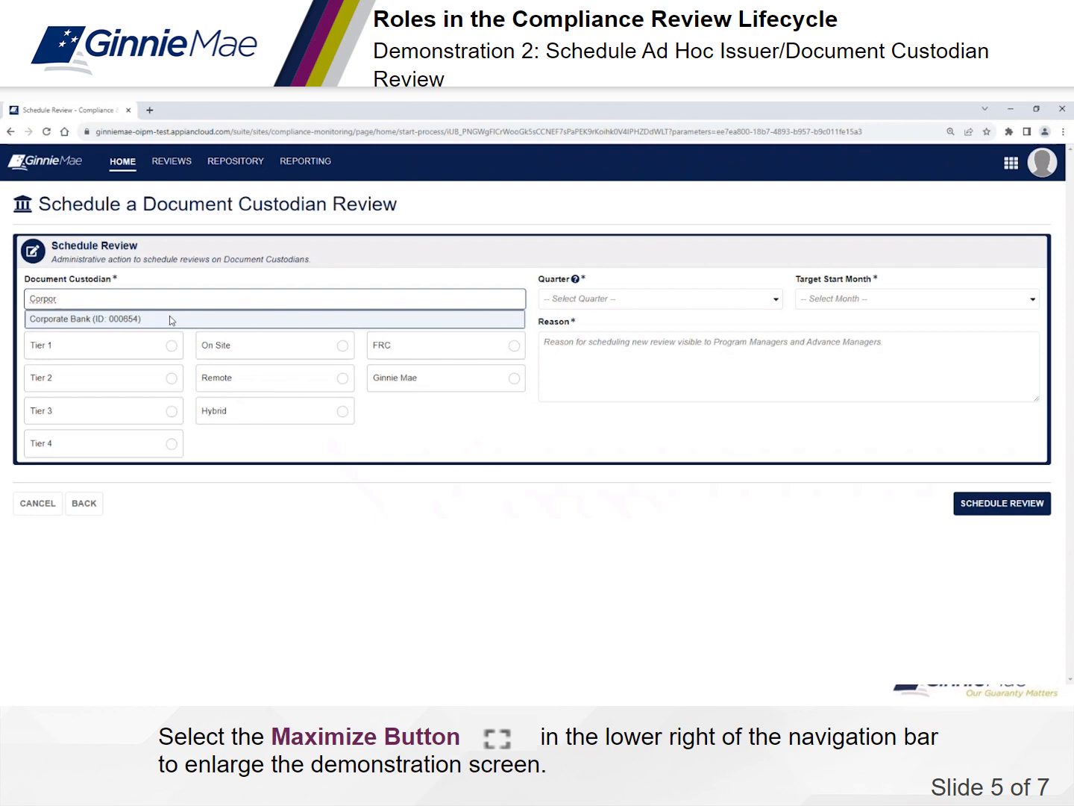
left_click(170, 318)
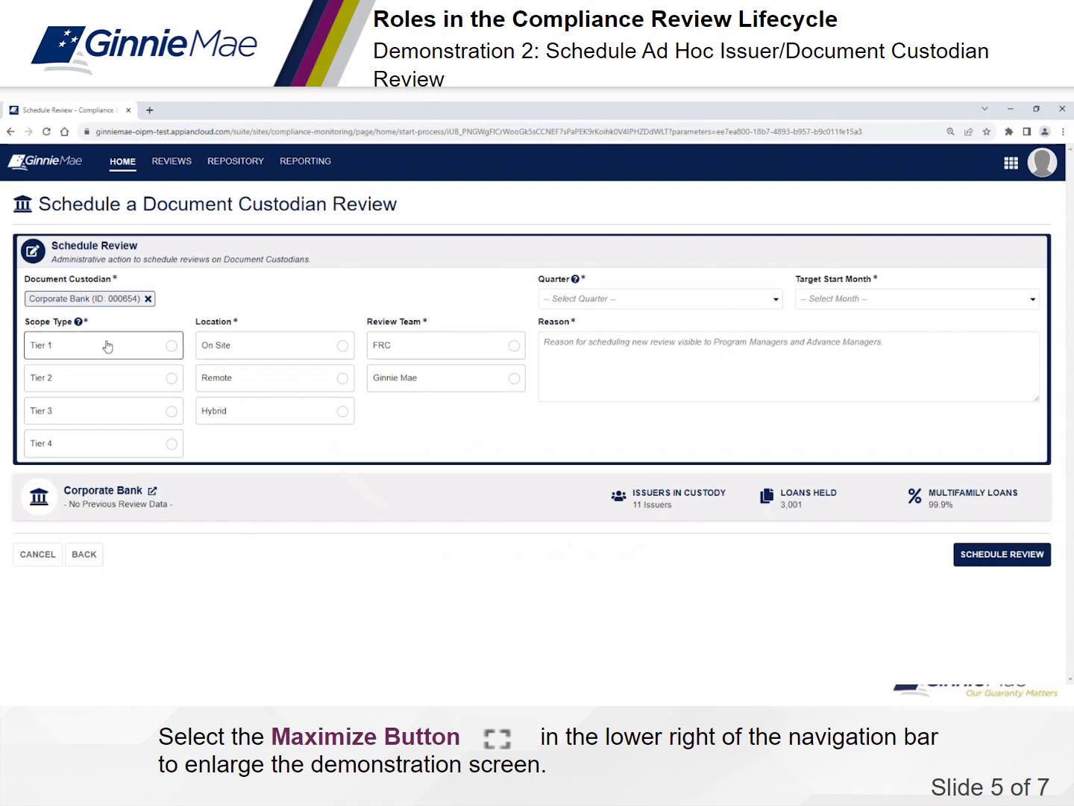
- Set the Corporate Bank review to scope Tier 4, location On Site, review team Ginnie Mae, quarter 2023 Q4 and target start month November
mouse_move(79, 323)
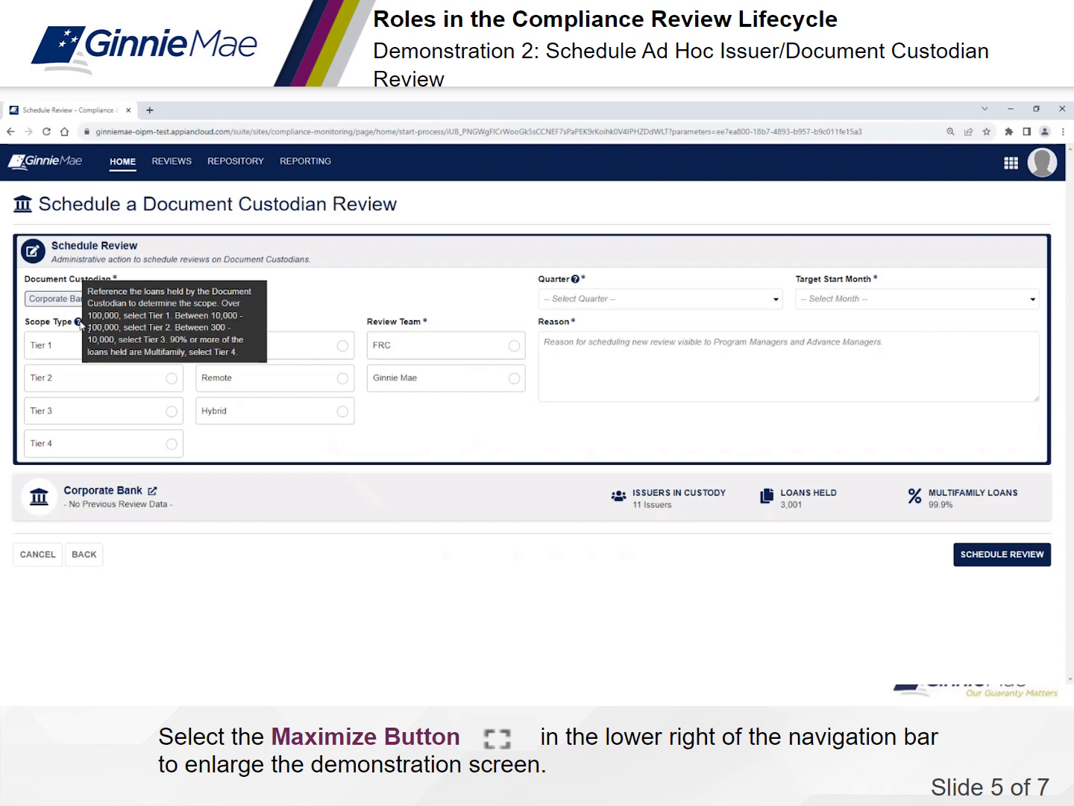
left_click(104, 443)
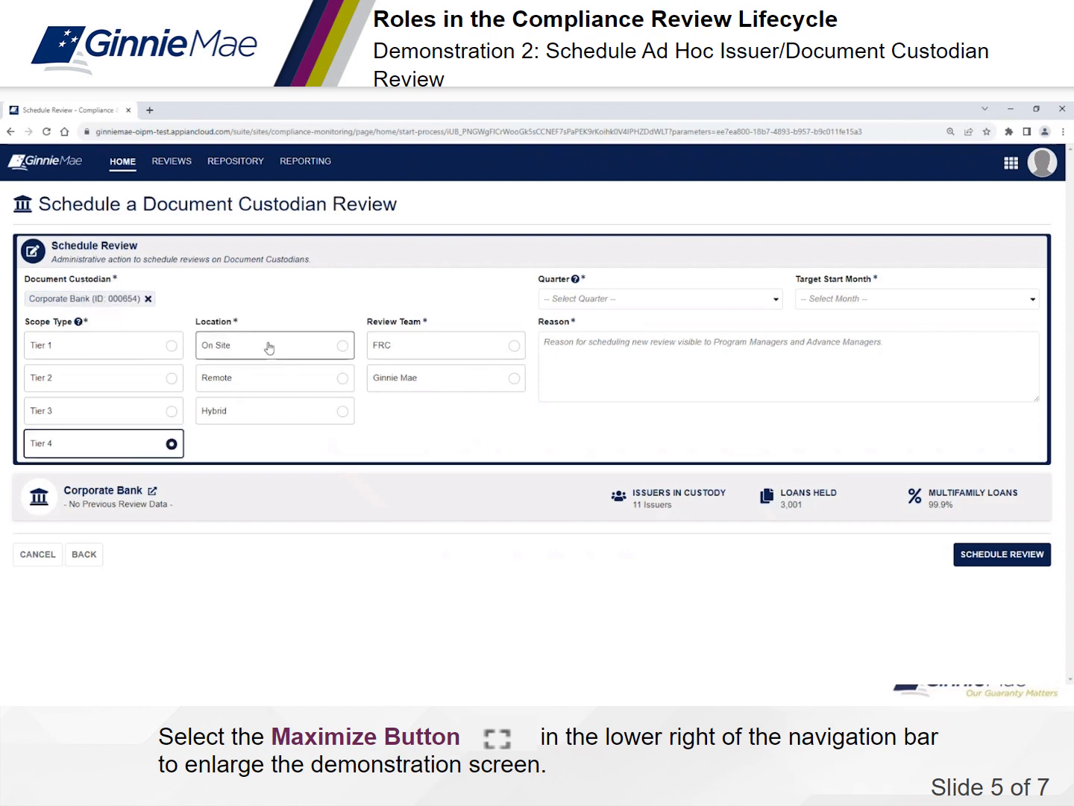
left_click(268, 347)
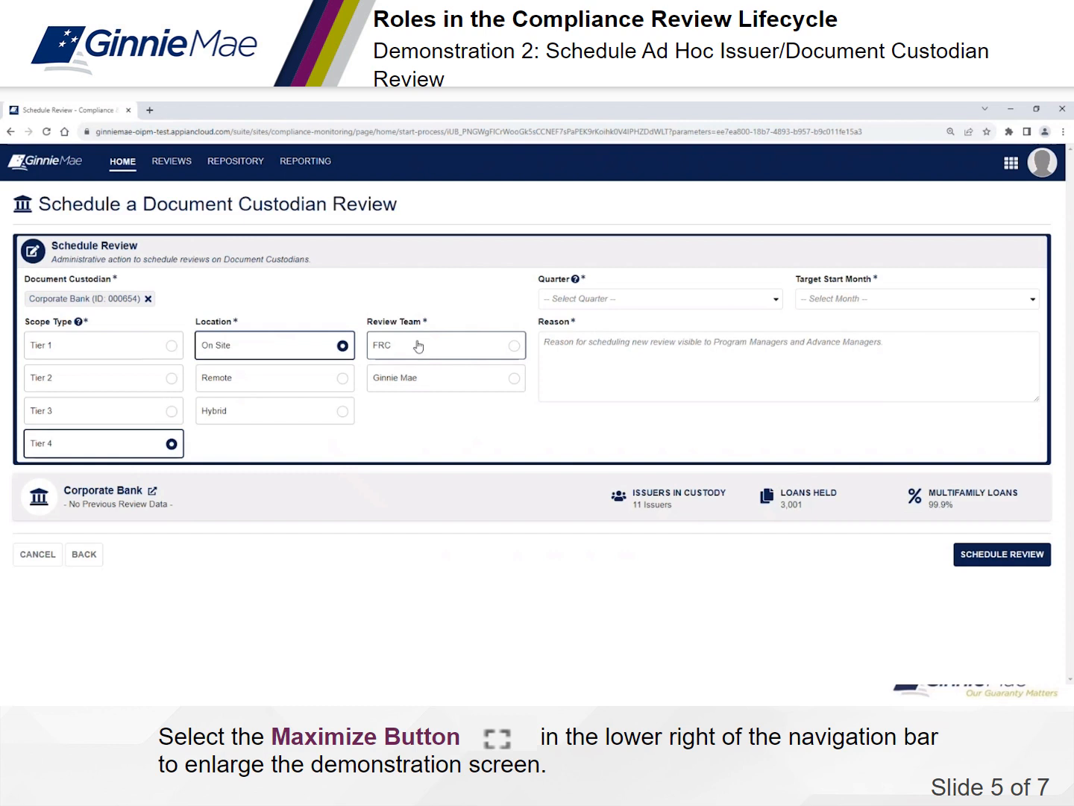
left_click(443, 382)
left_click(590, 300)
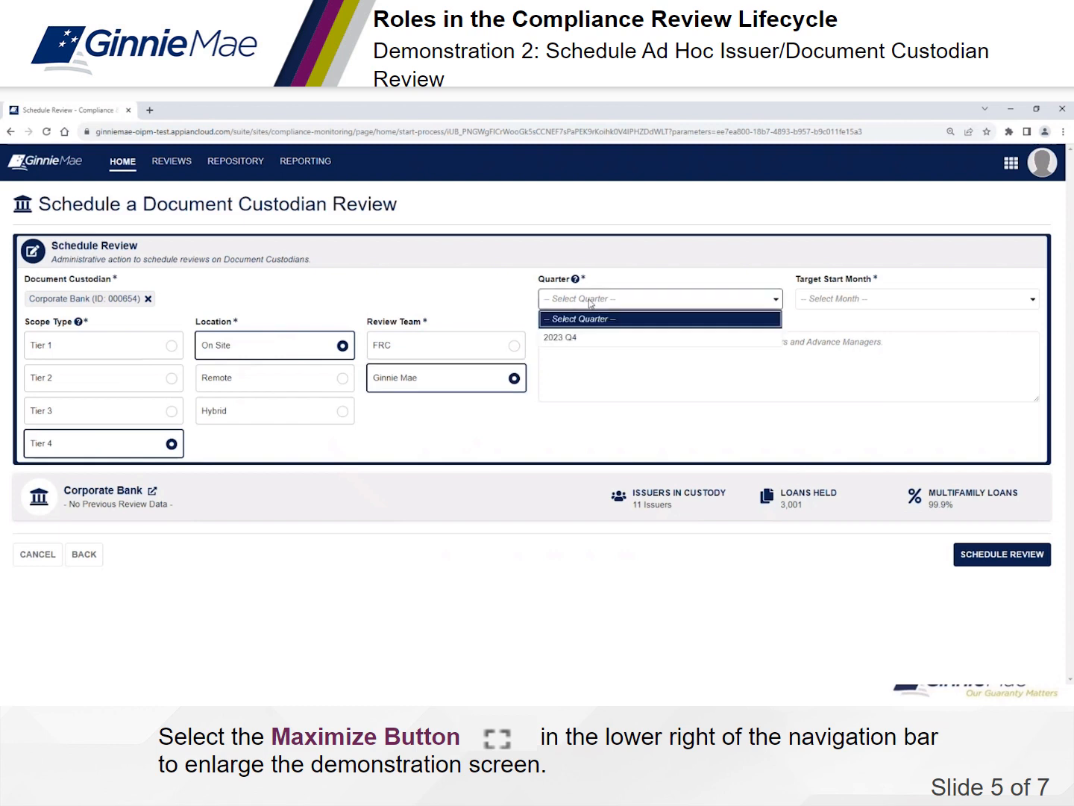
left_click(585, 338)
left_click(825, 300)
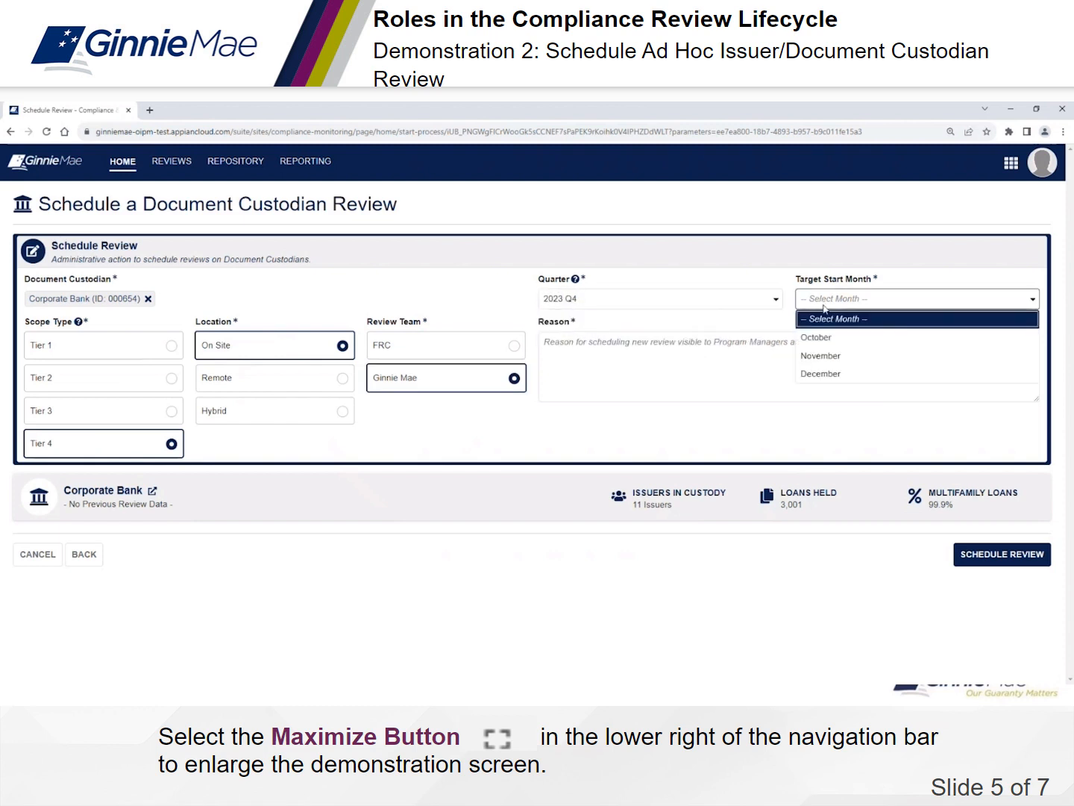
left_click(825, 355)
- Enter the reason "This Document Custodian has not yet had a Compliance Review" and schedule the Corporate Bank review
left_click(662, 356)
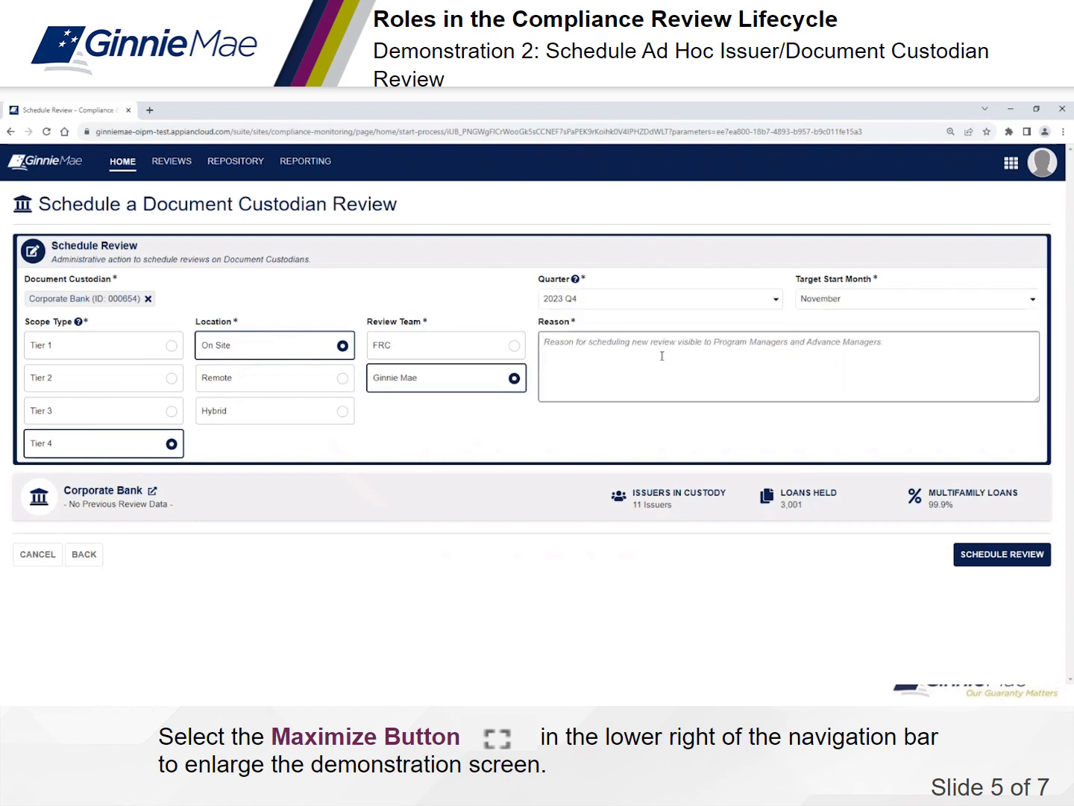
type("This Document Custodian has")
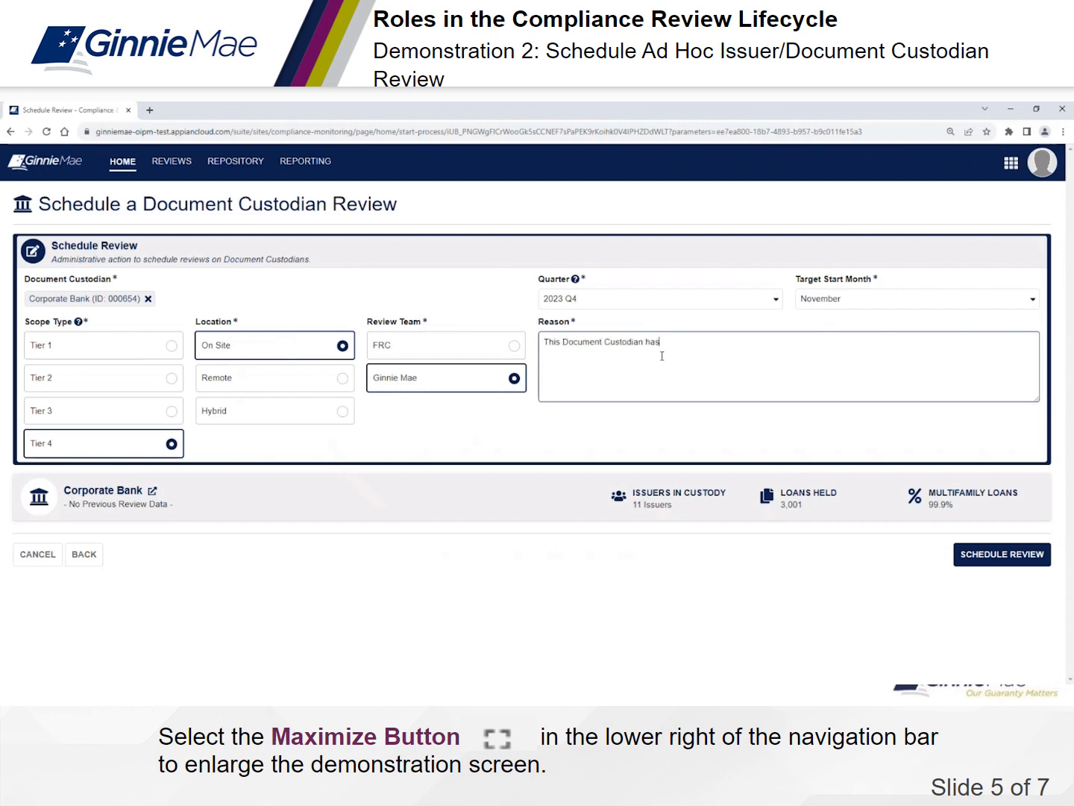
type(" not yet had a Compliance Review")
left_click(988, 570)
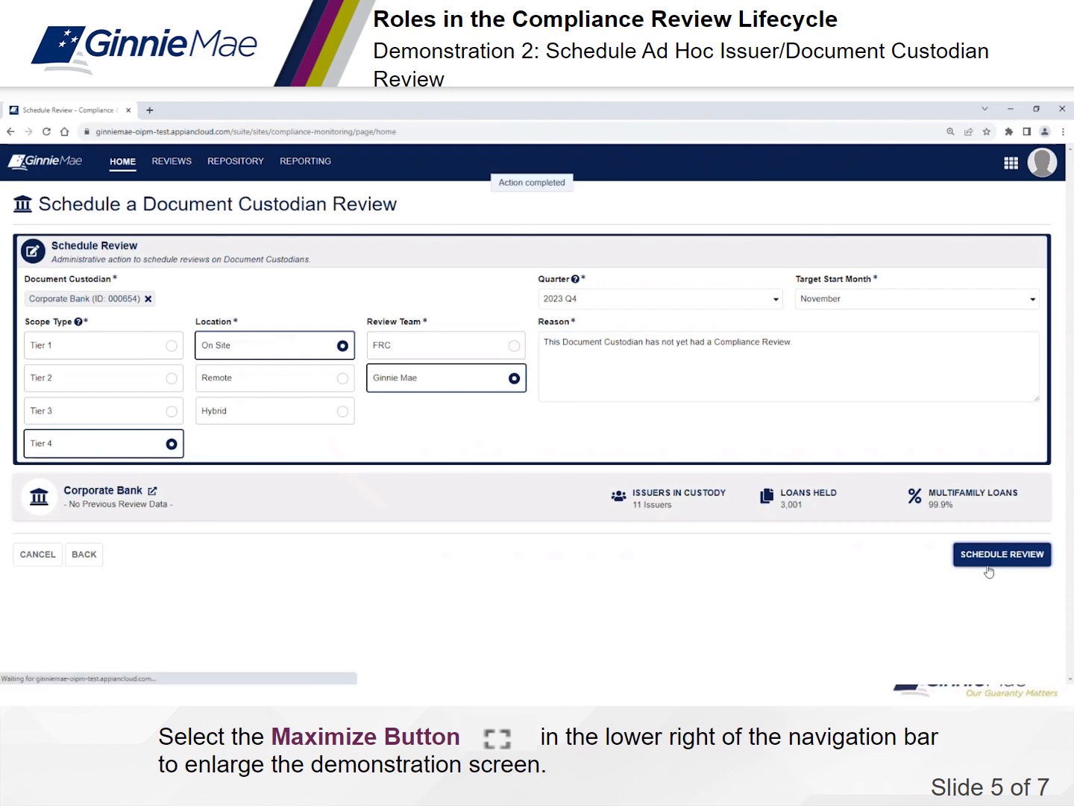
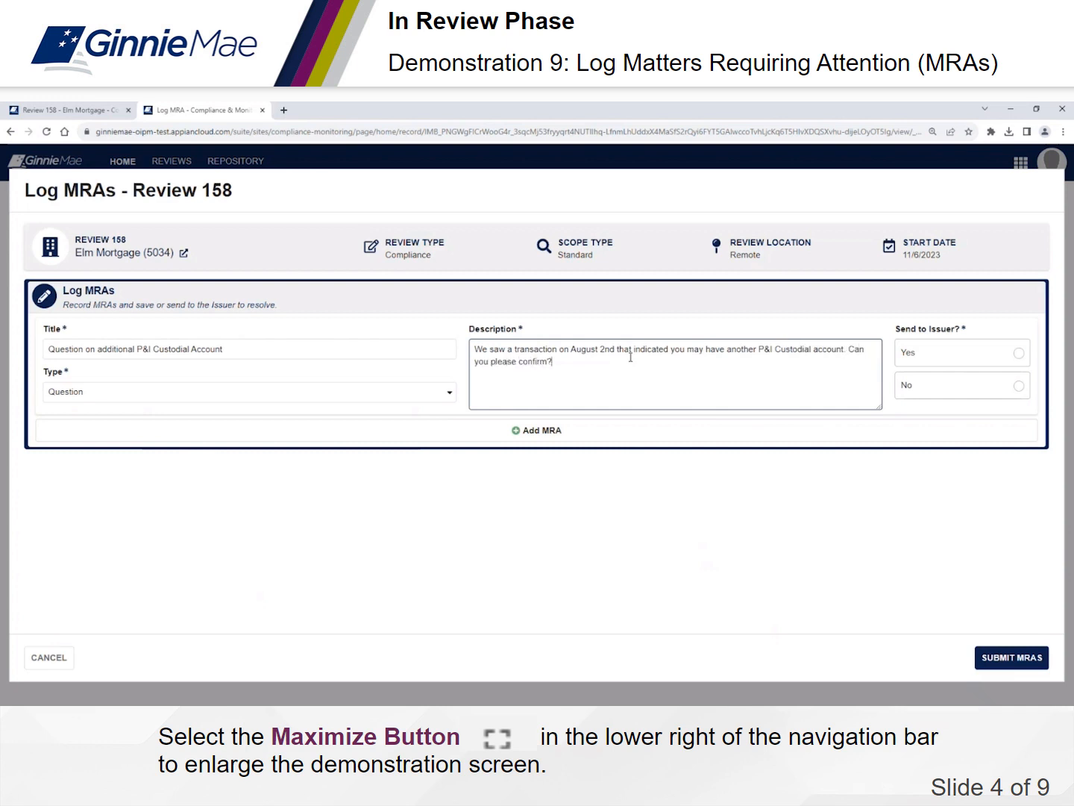
- Mark the P&I Custodial Account question MRA on Review 158 to be sent to the issuer, submit it and check its status
left_click(1009, 354)
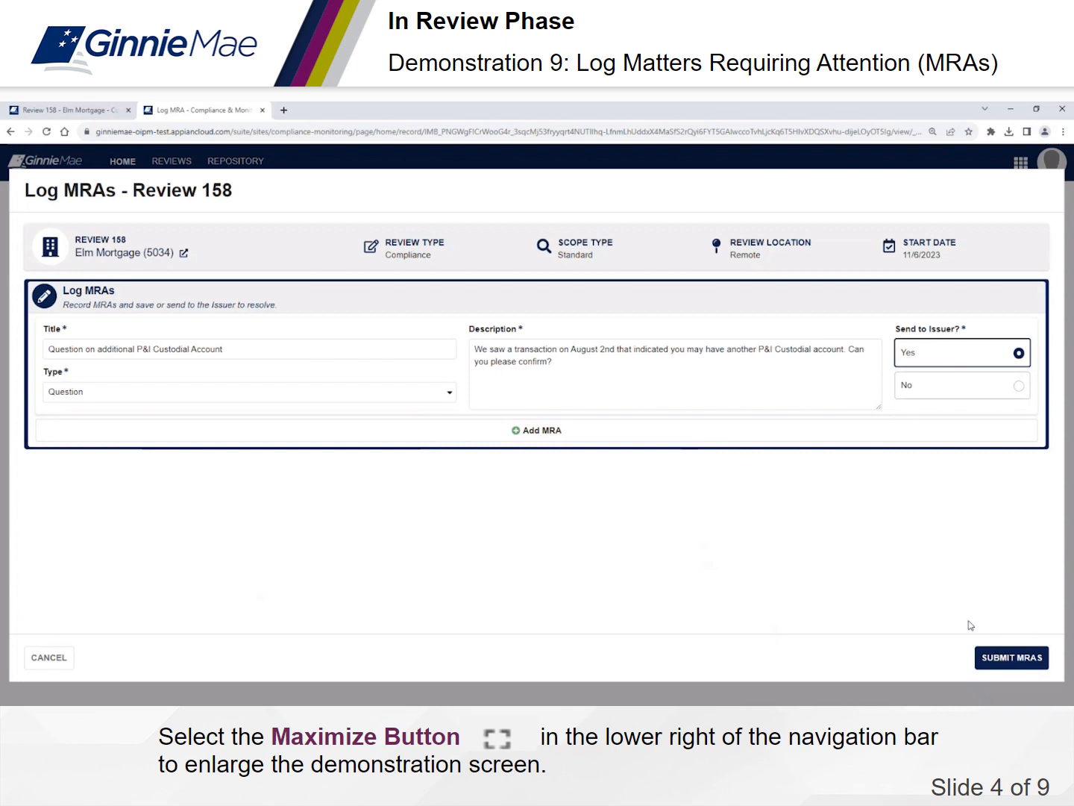
left_click(1008, 667)
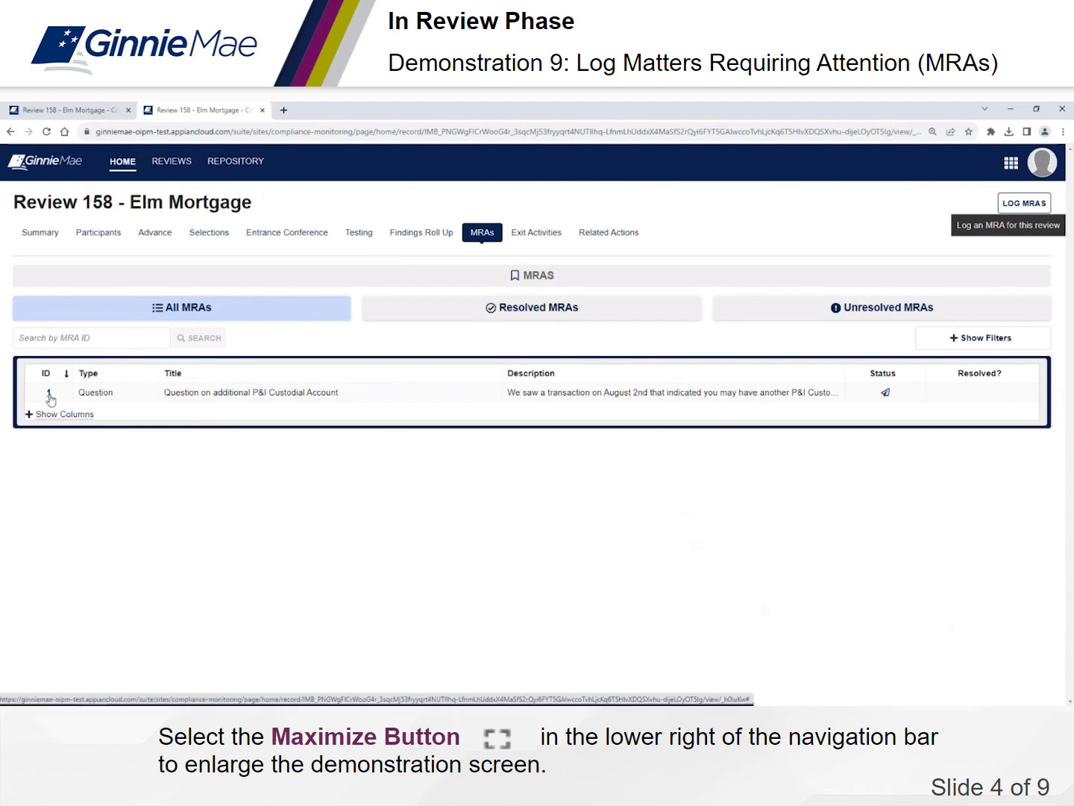
mouse_move(886, 395)
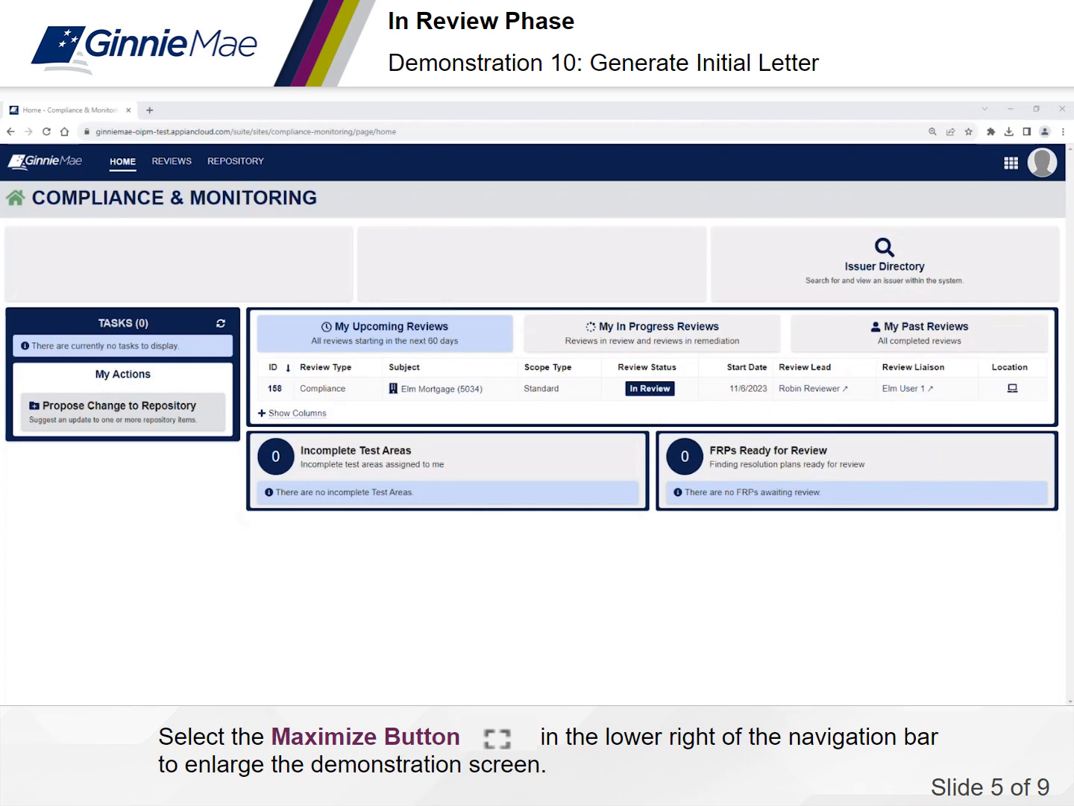
- Open Review 158 for Elm Mortgage, check its test areas and generate the initial letter
left_click(275, 390)
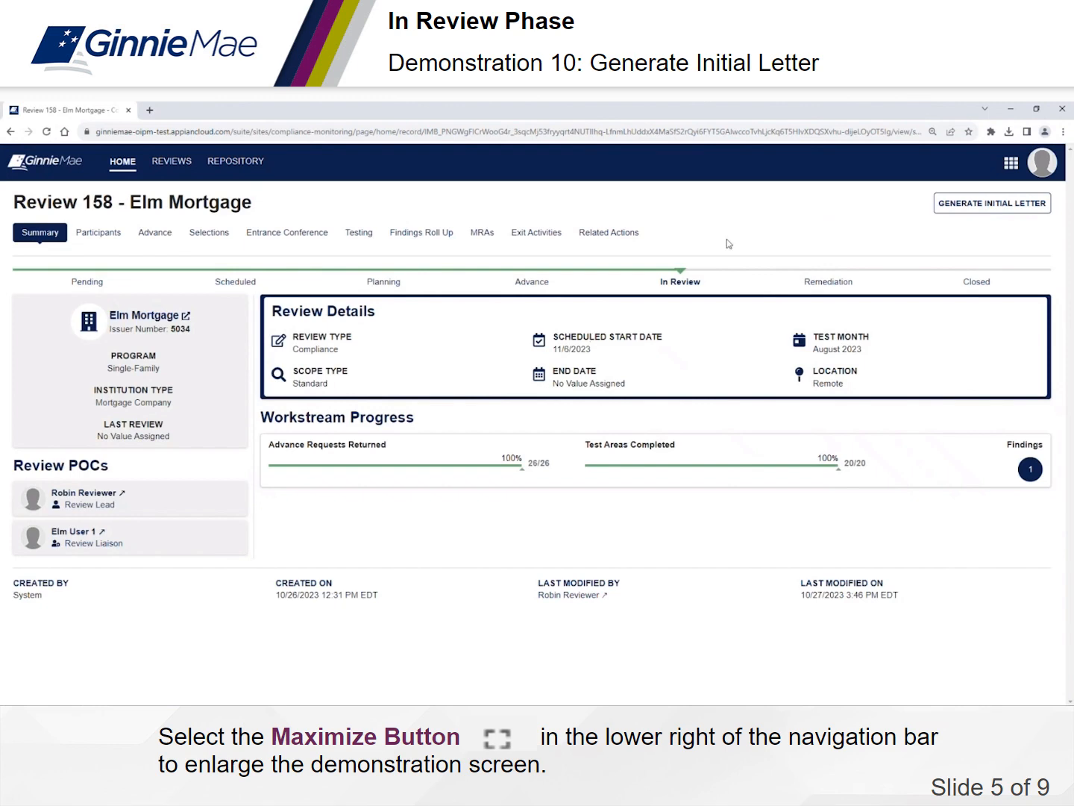
left_click(365, 235)
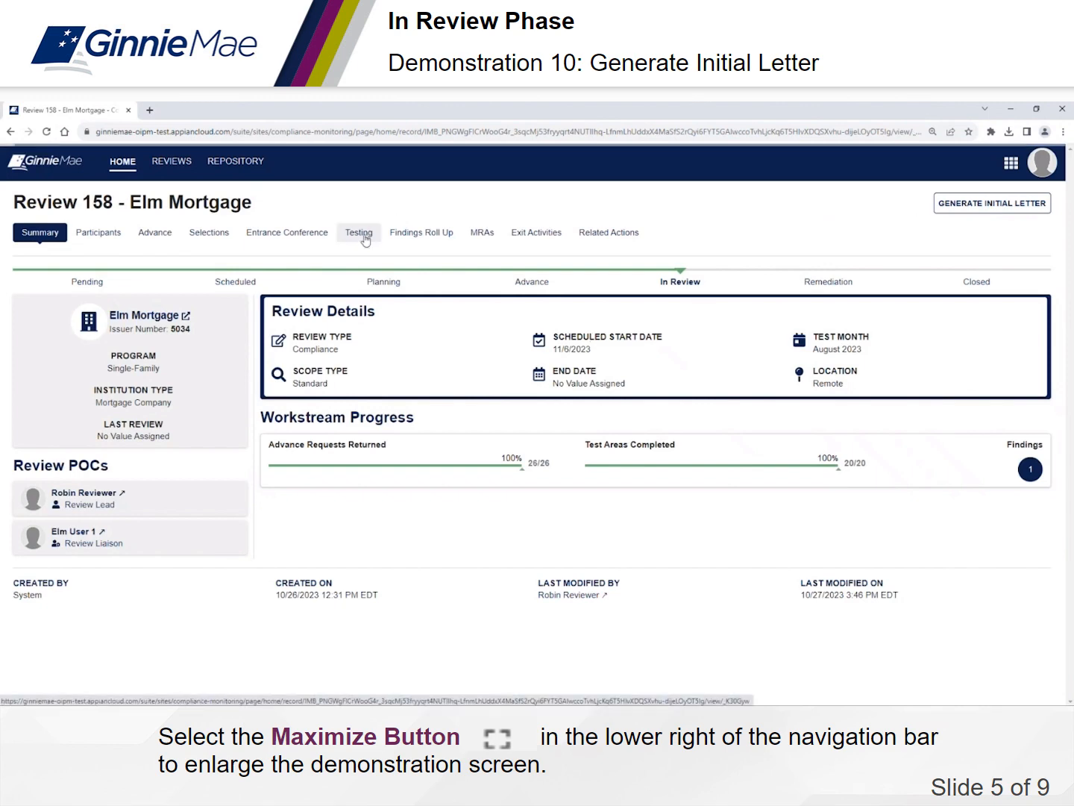
scroll(405, 507, "down", 3)
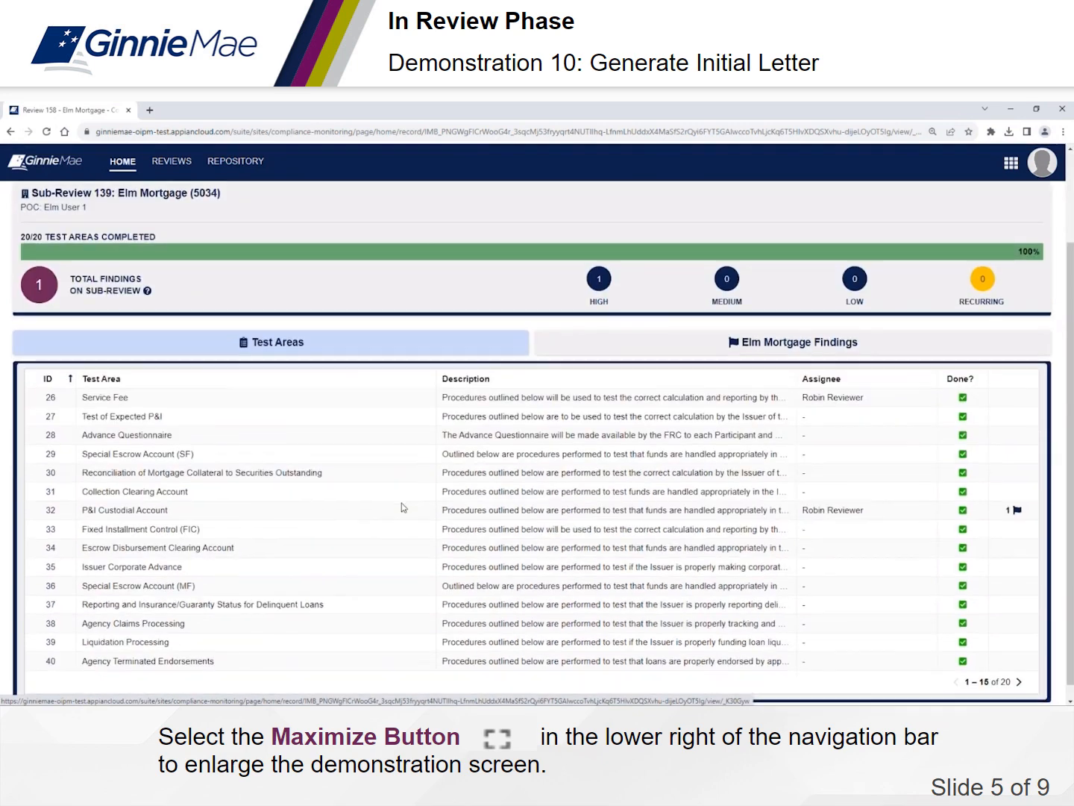
scroll(380, 493, "up", 3)
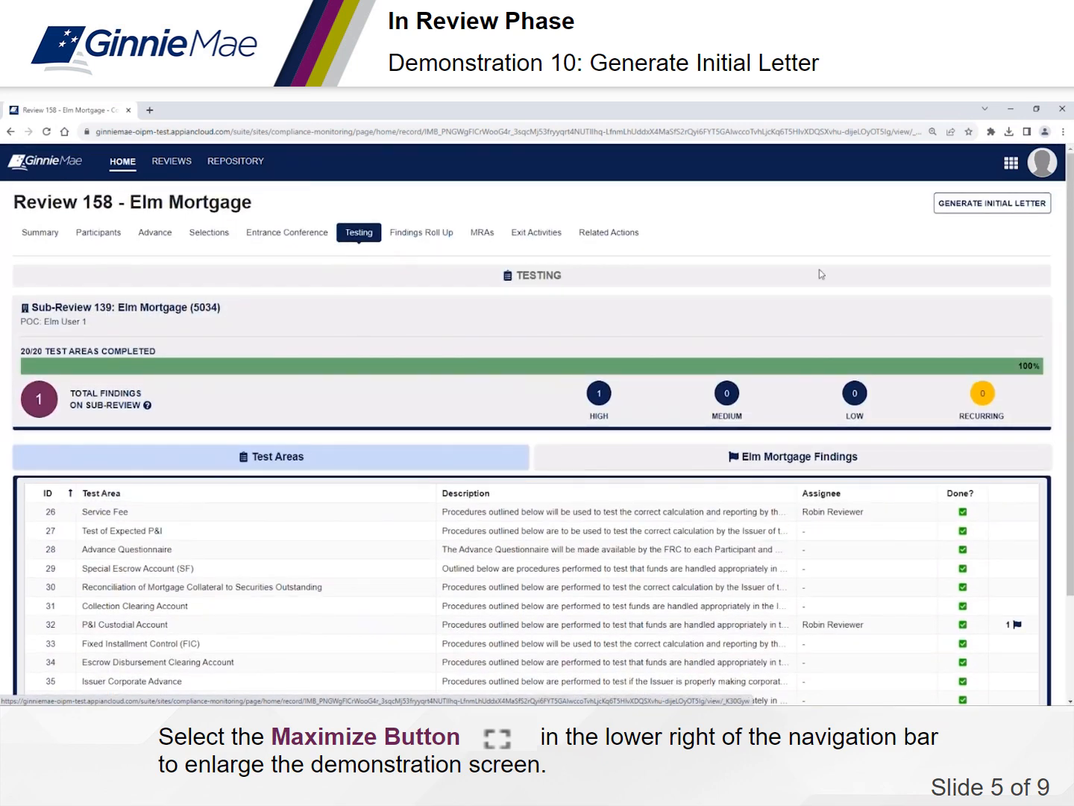
left_click(998, 214)
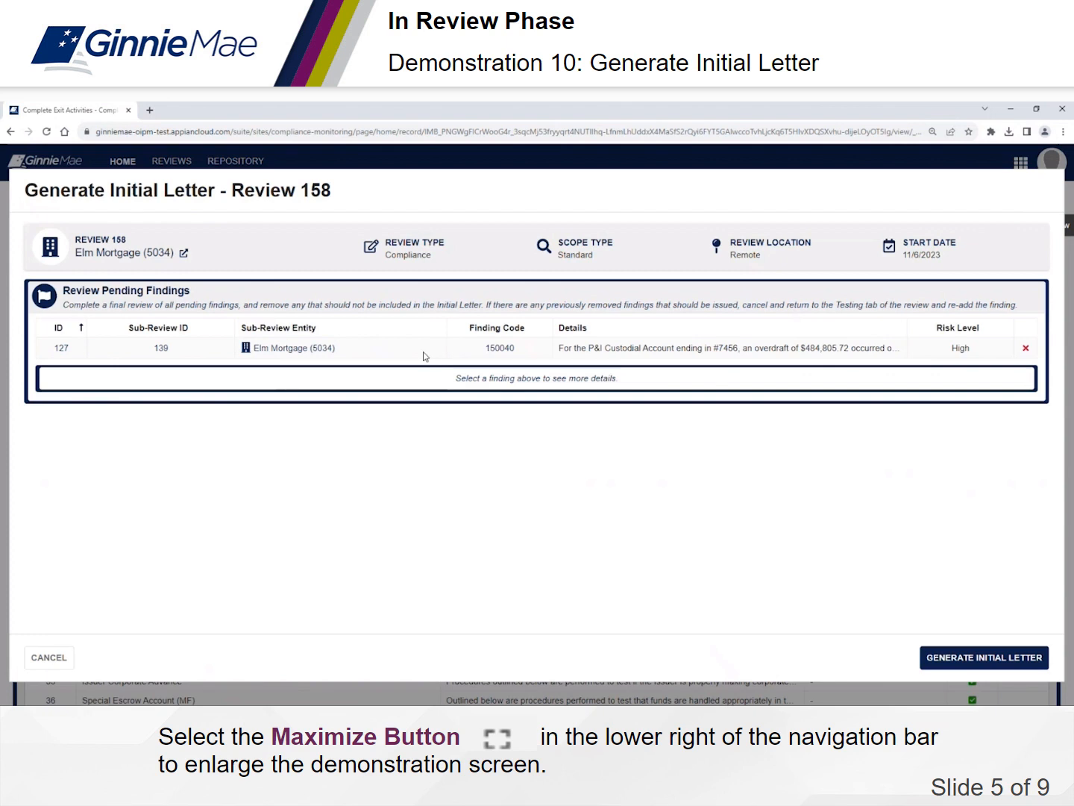
left_click(984, 658)
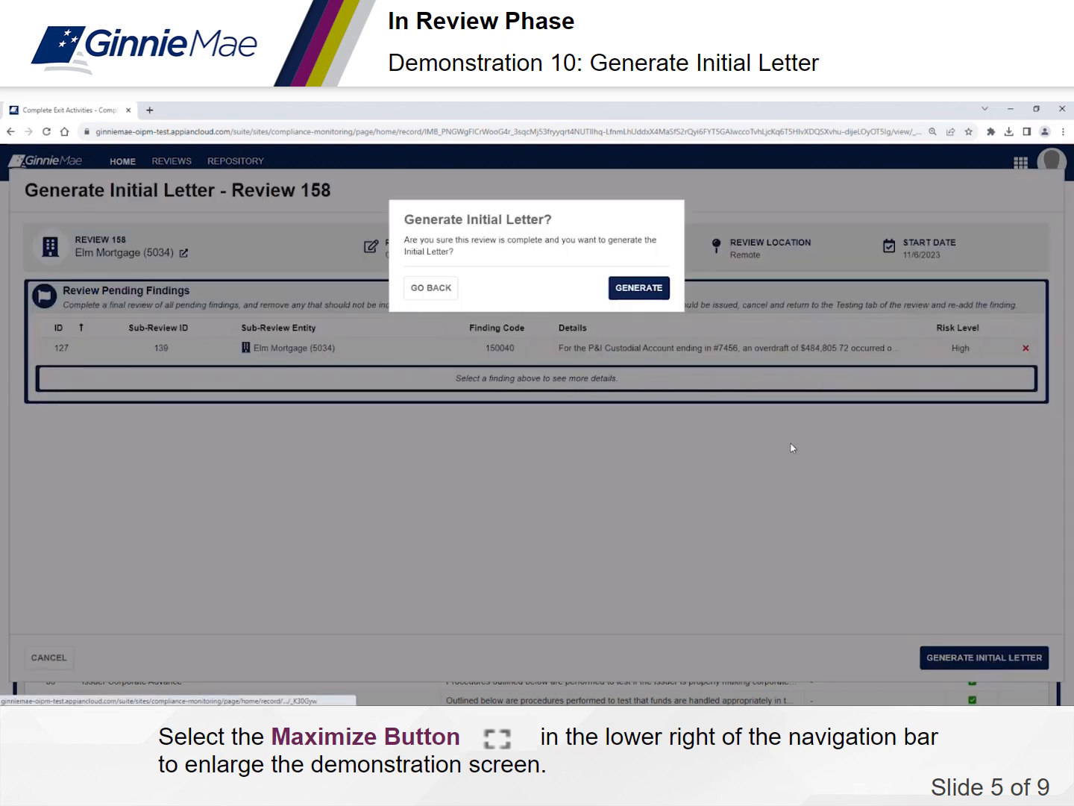
left_click(642, 289)
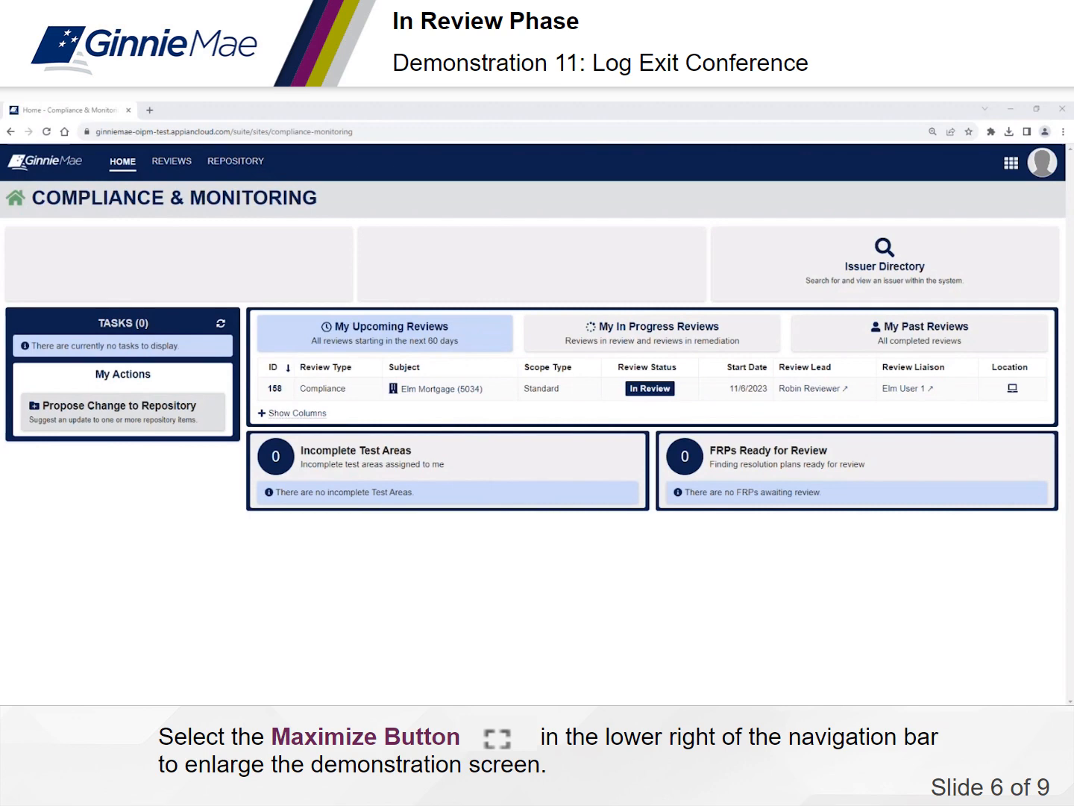
- Start logging the exit conference for Review 158 and set its date to 11/07/2023 at 9:30 AM
left_click(276, 388)
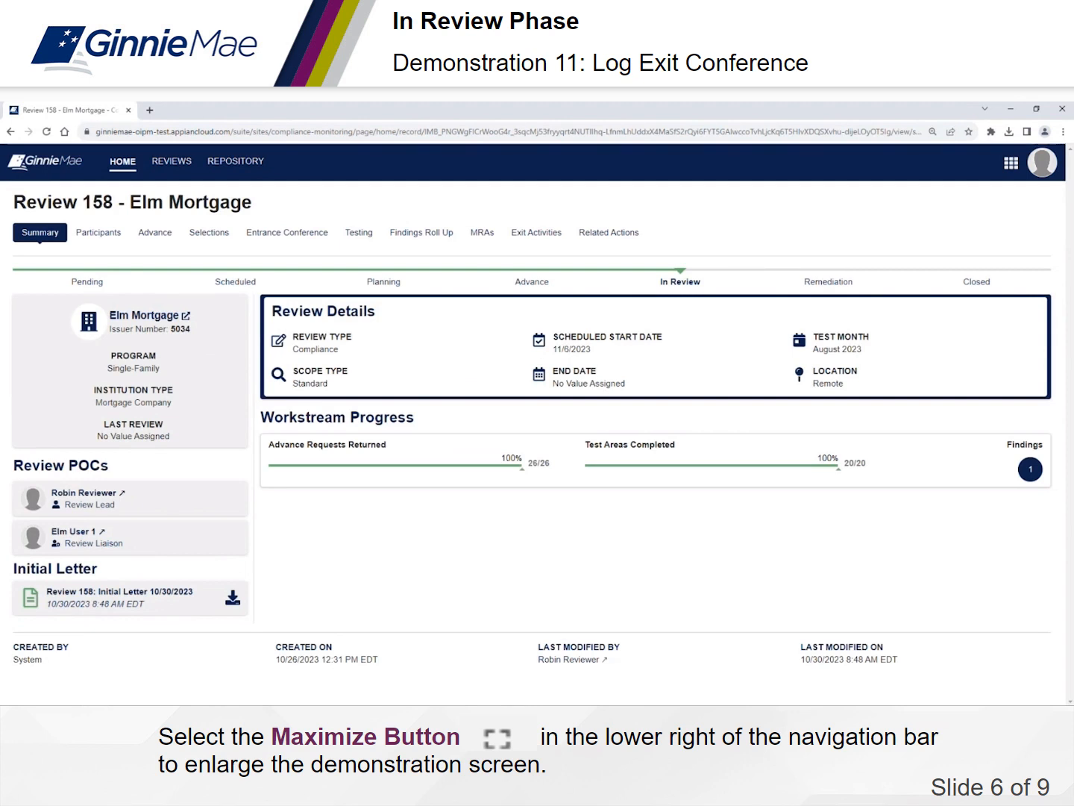
left_click(540, 235)
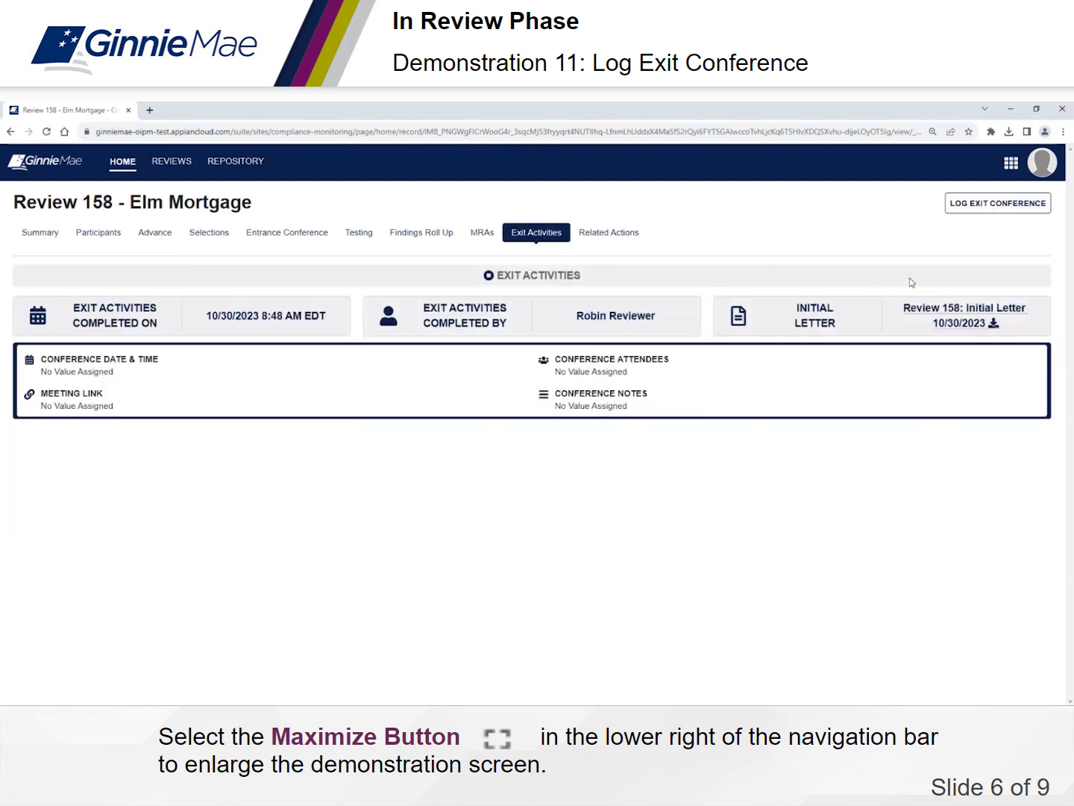
left_click(995, 205)
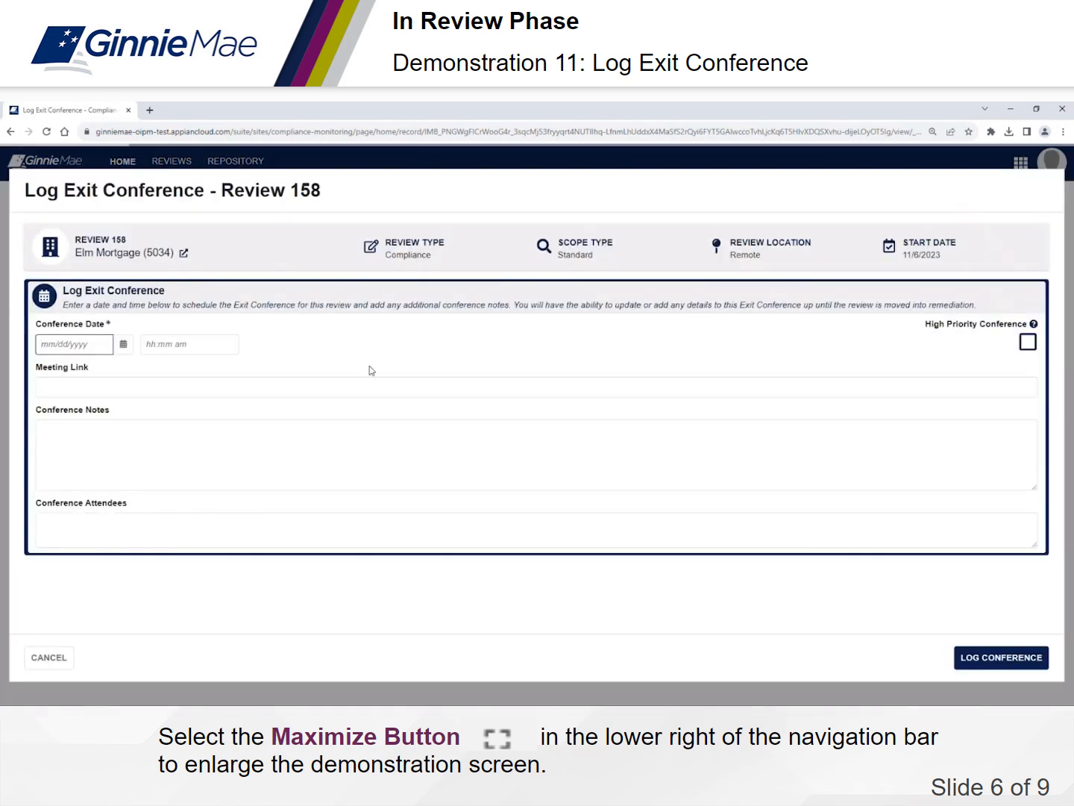
left_click(123, 353)
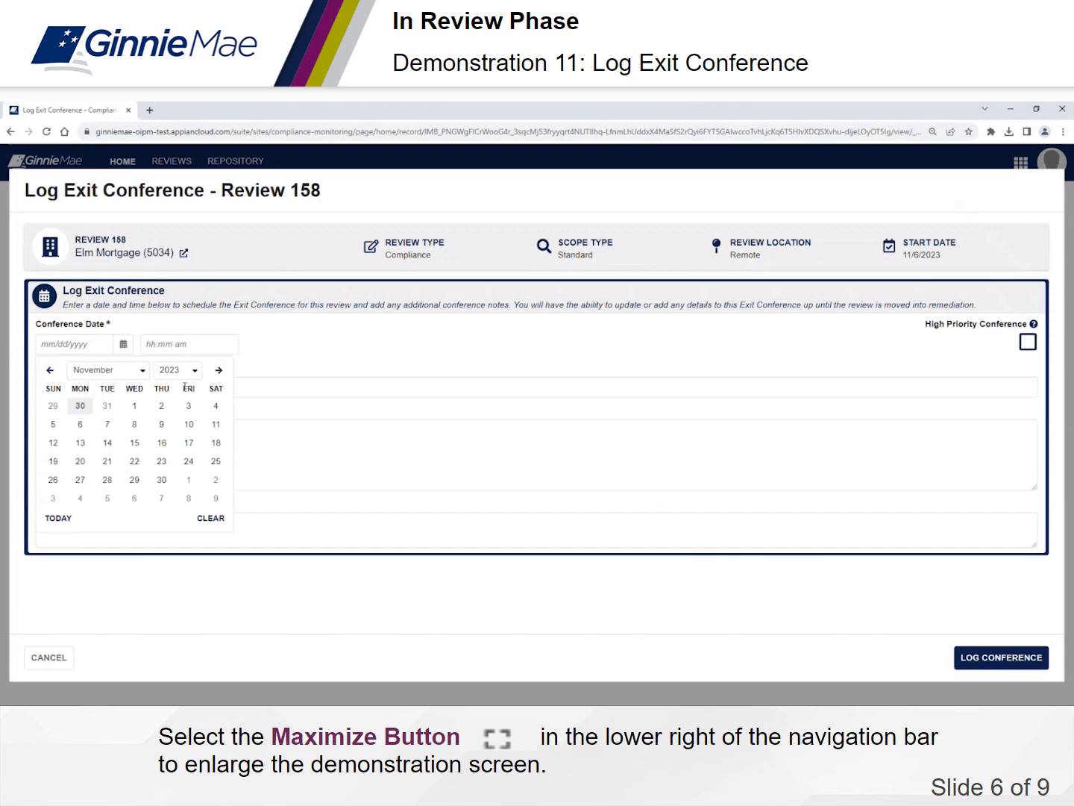
left_click(108, 425)
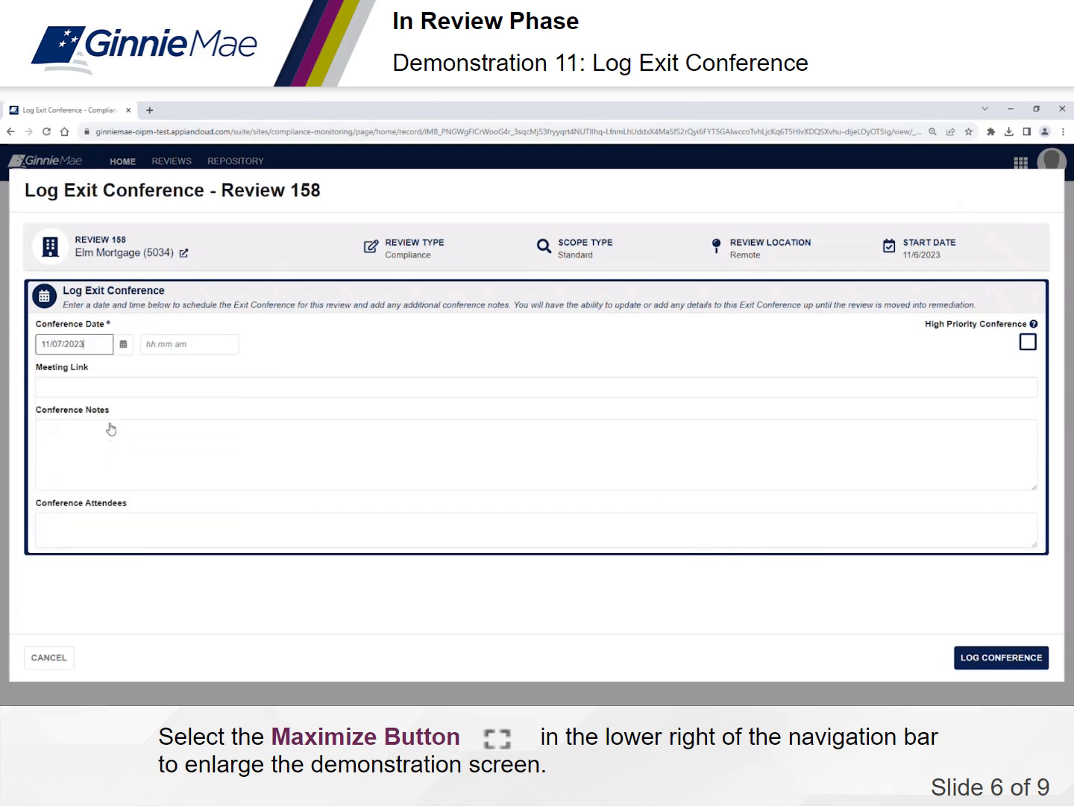
left_click(168, 346)
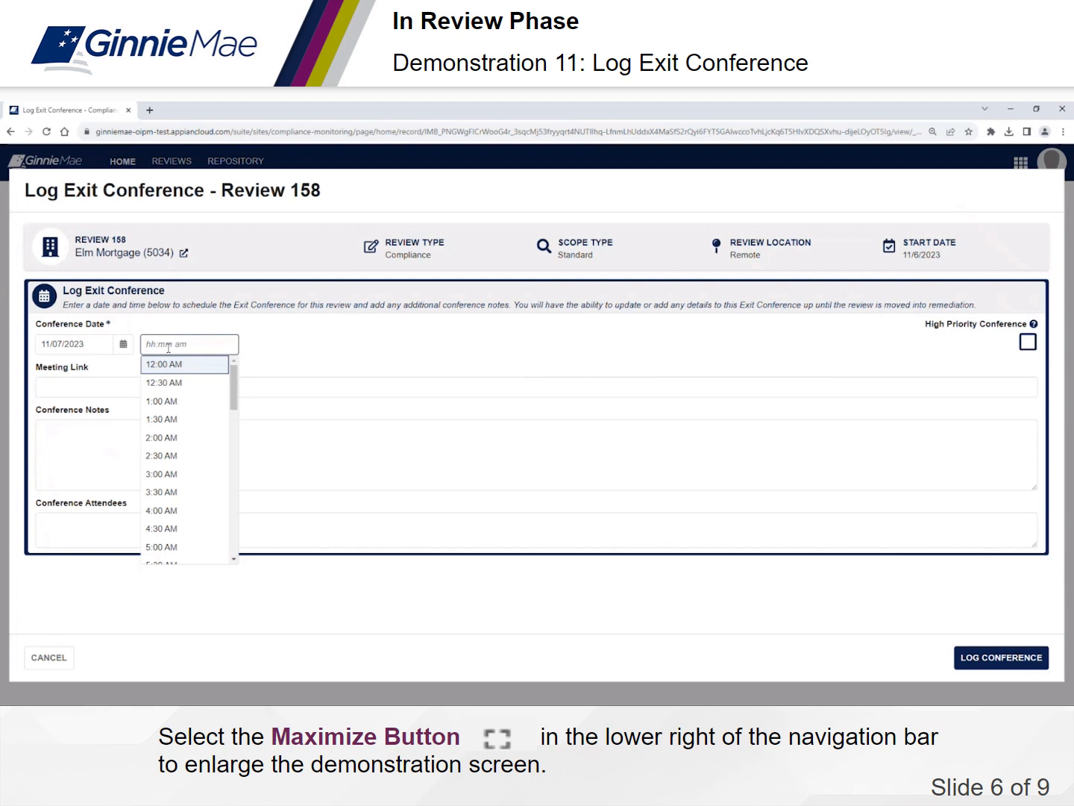
scroll(189, 508, "down", 2)
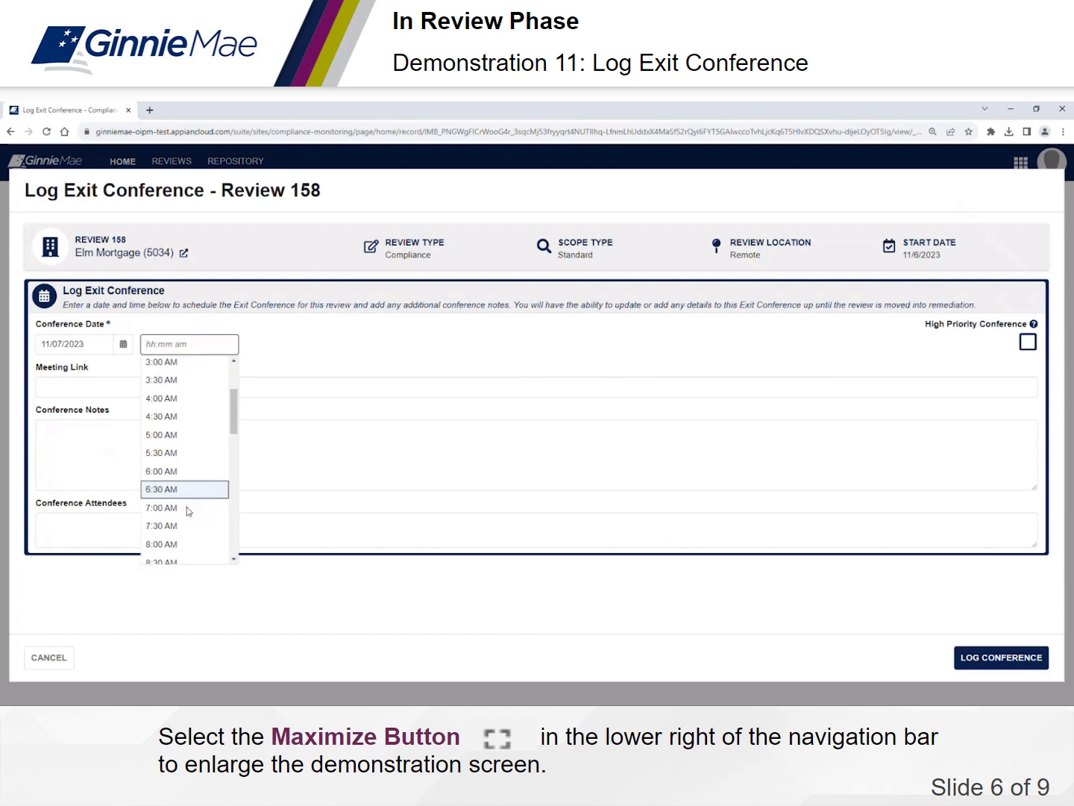
scroll(191, 514, "down", 2)
left_click(206, 485)
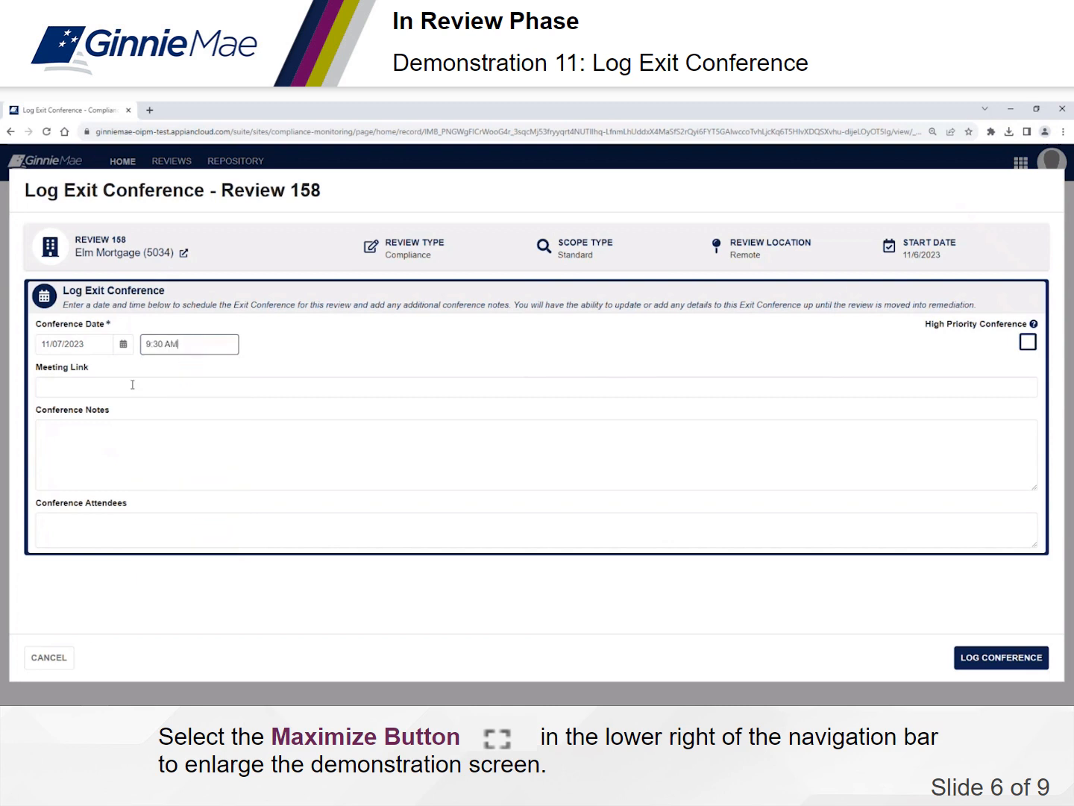
- Add the Microsoft Teams meeting link to the exit conference and enter "Sample notes" as the conference notes
left_click(132, 385)
type("https://teams.microsoft.com/l/meetup-join/19%3ameeting_.v2/0?context=%7b%22Tid%22%3a%22Oid%22%3a%22101d3e38-1b3f05afe5c952%22%7d")
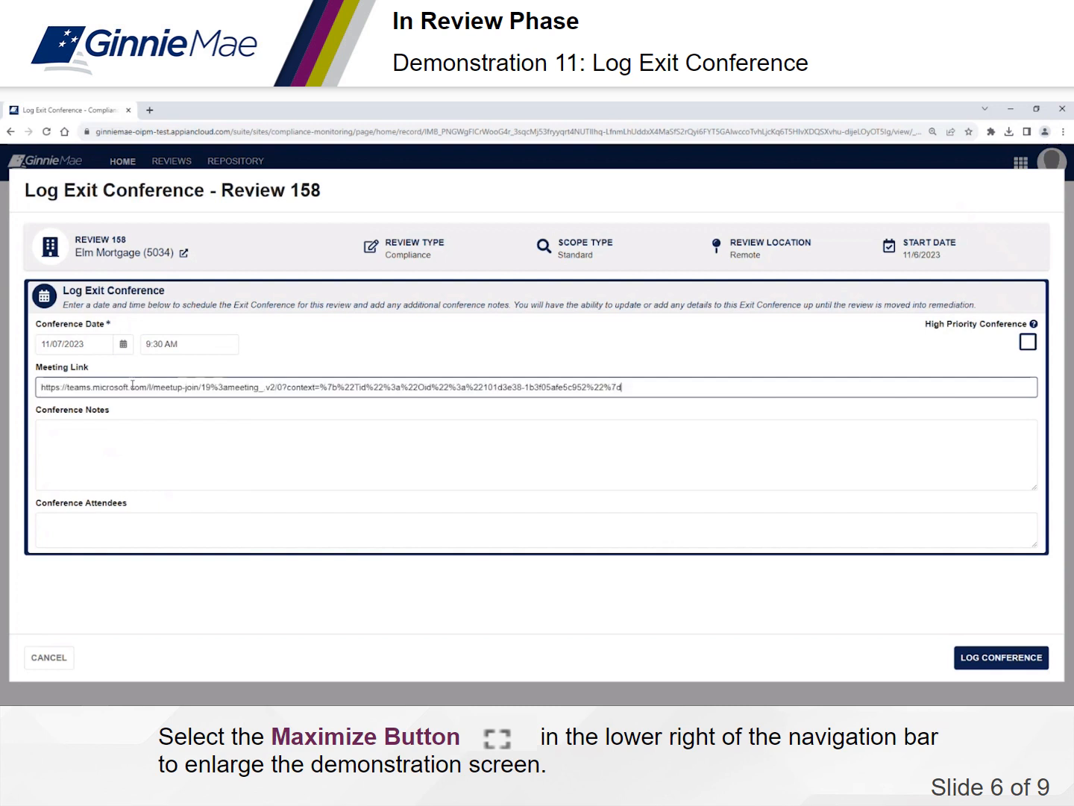
left_click(132, 438)
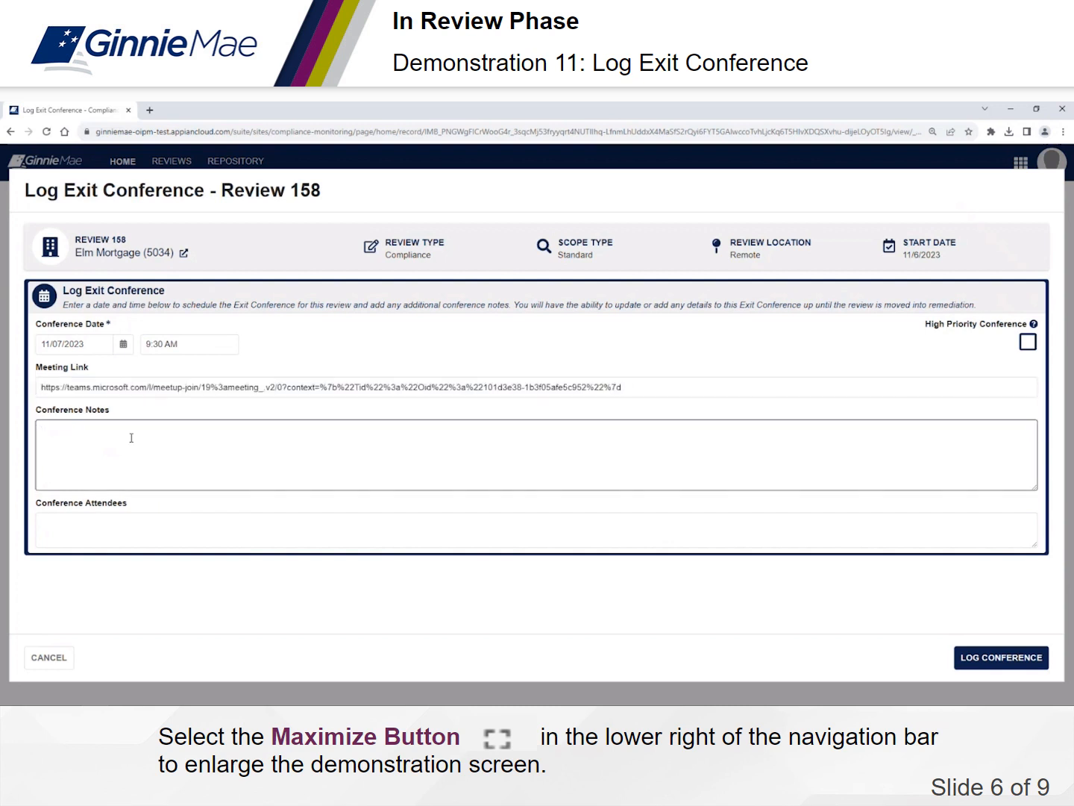
type("Sample notes")
- Enter the attendees' names and log the exit conference for Review 158
left_click(160, 524)
type("J")
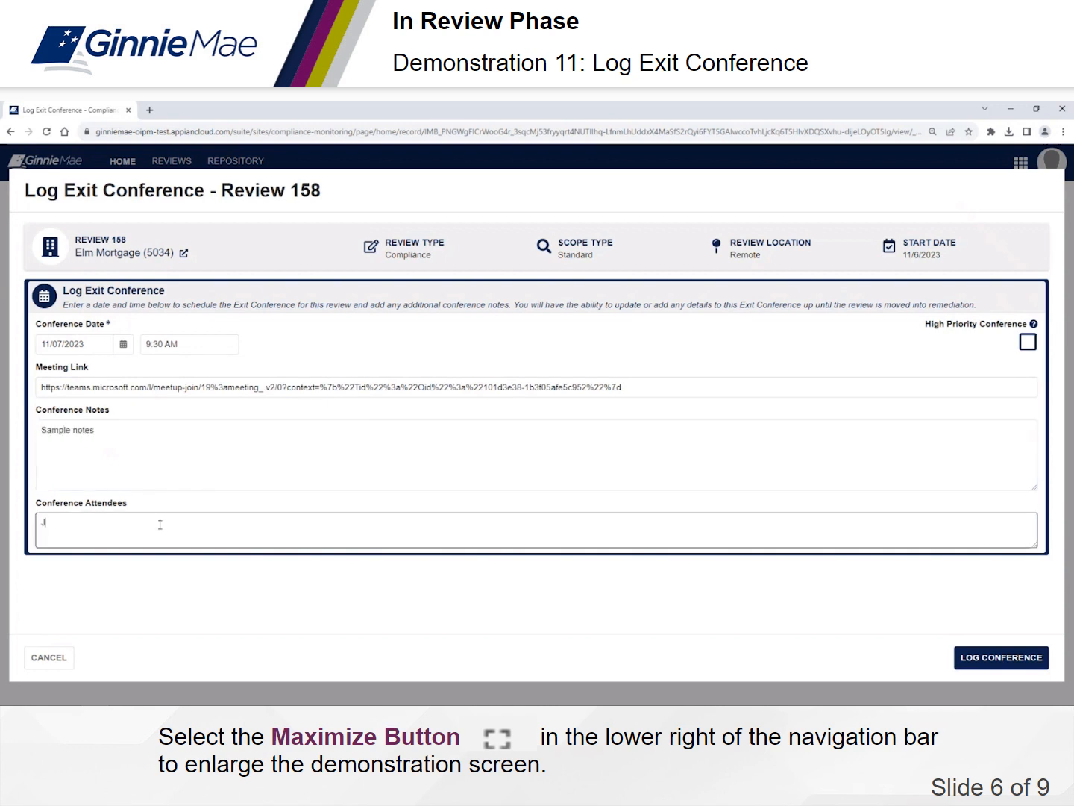
type("oe Smith, Jane D")
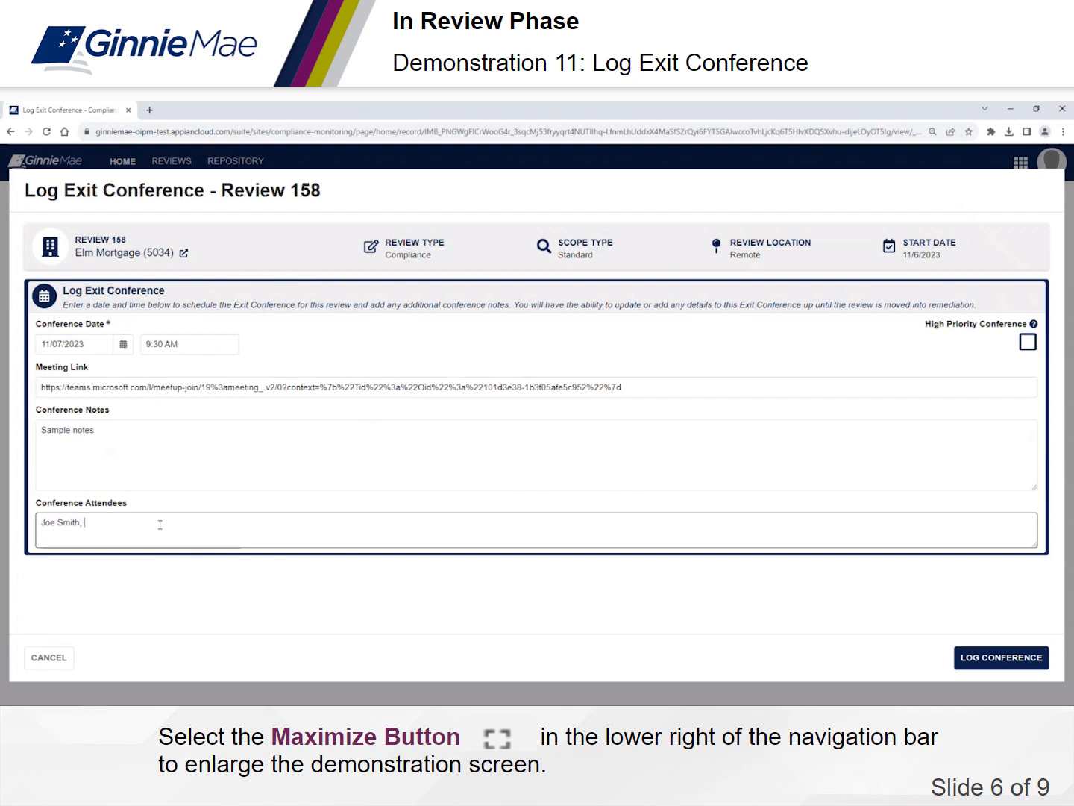
type("oe")
type(", Sally Adams.")
type(" Ruth D")
left_click(1004, 660)
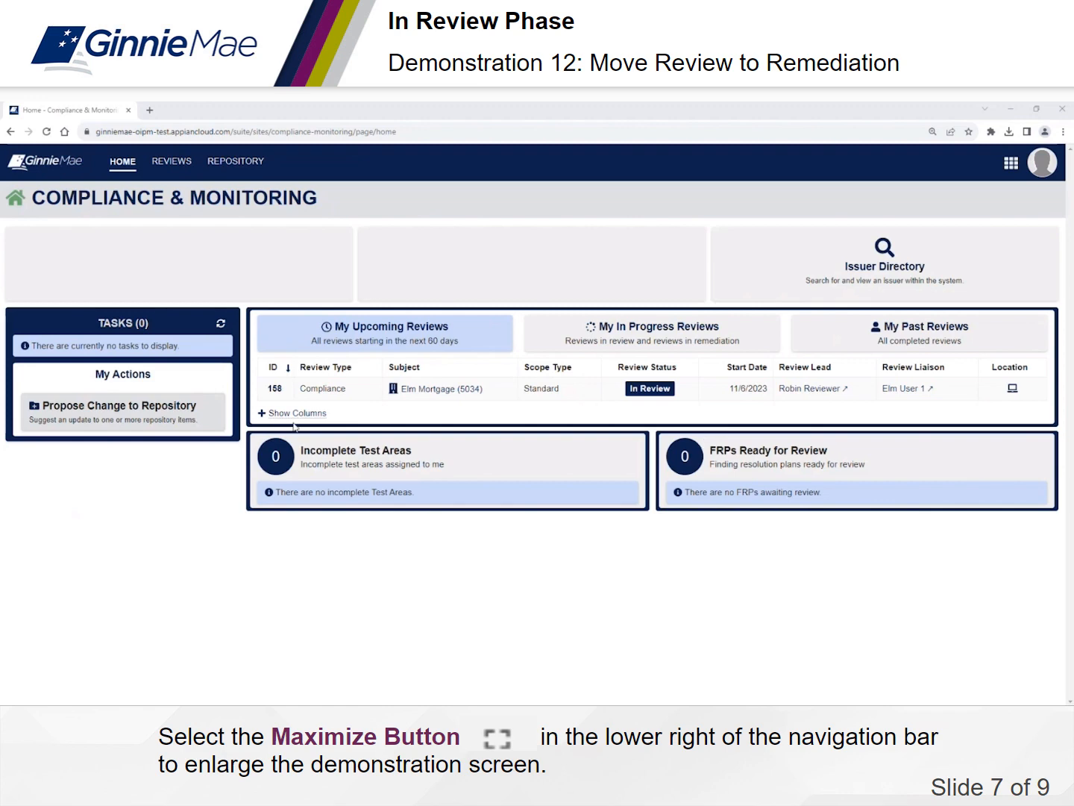
- Open Review 158 and start its move to remediation
left_click(274, 393)
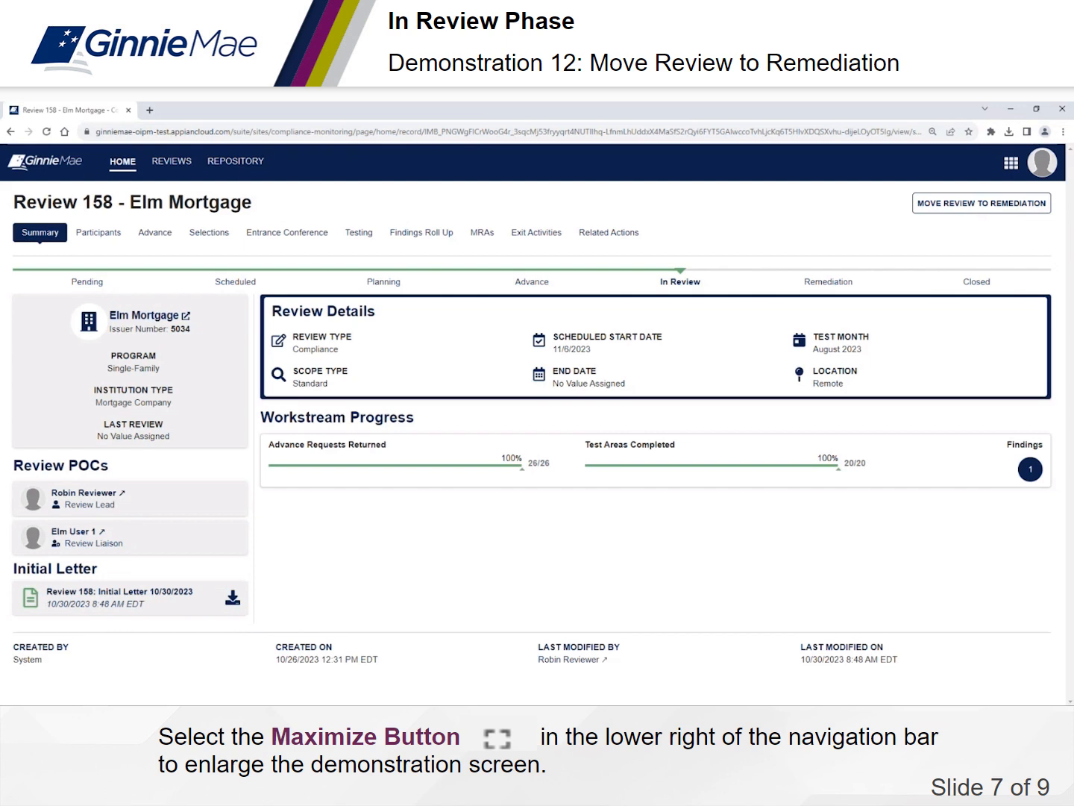
left_click(955, 209)
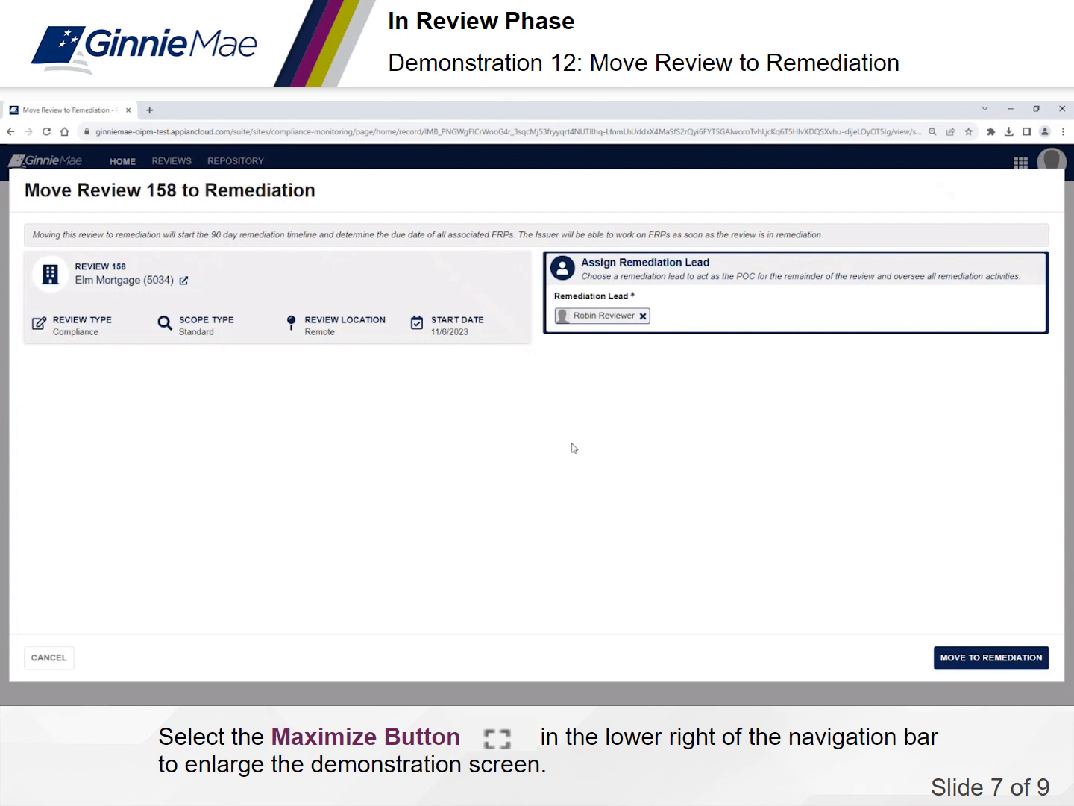
- Clear the assigned remediation lead, look up another reviewer by first name, and reselect the original lead
left_click(641, 316)
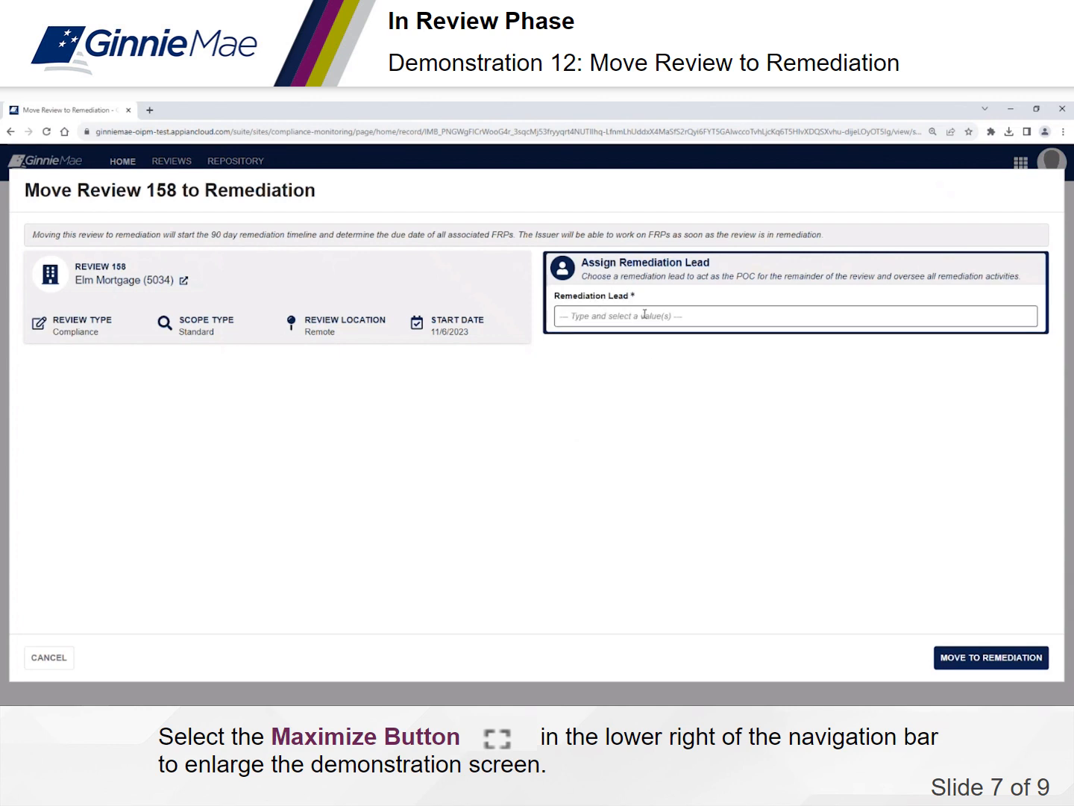
type("rory")
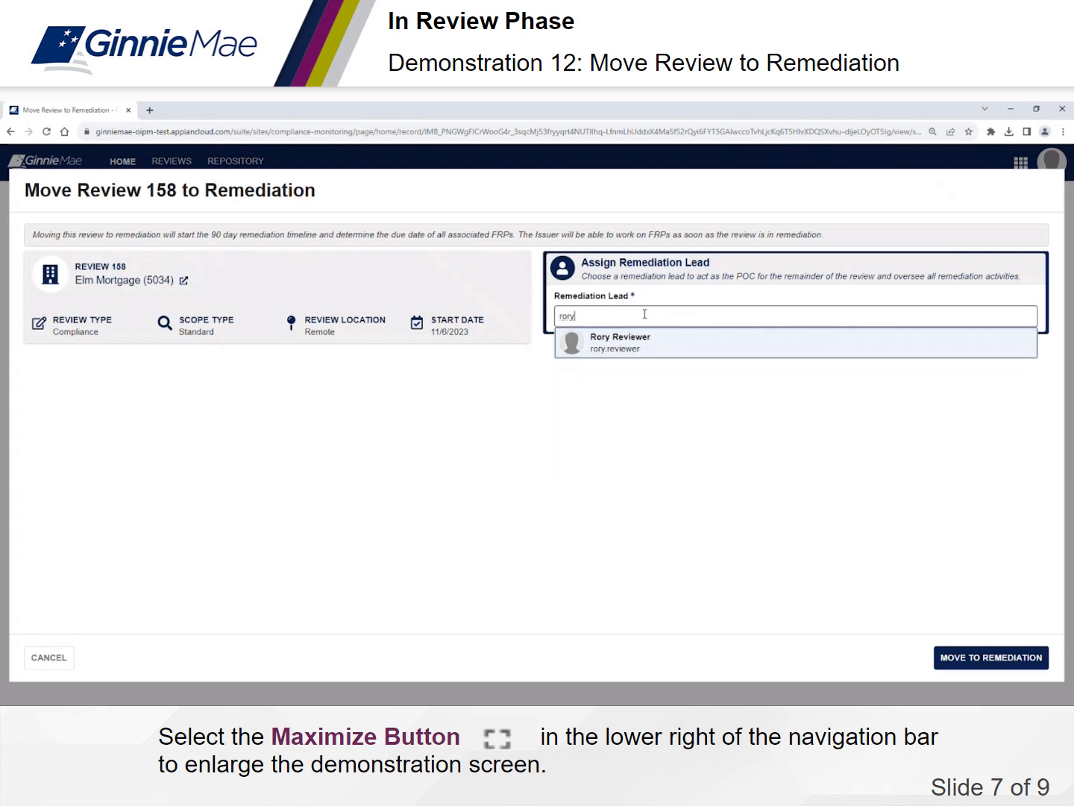
key("BackSpace")
key("BackSpace")
key("BackSpace")
key("BackSpace")
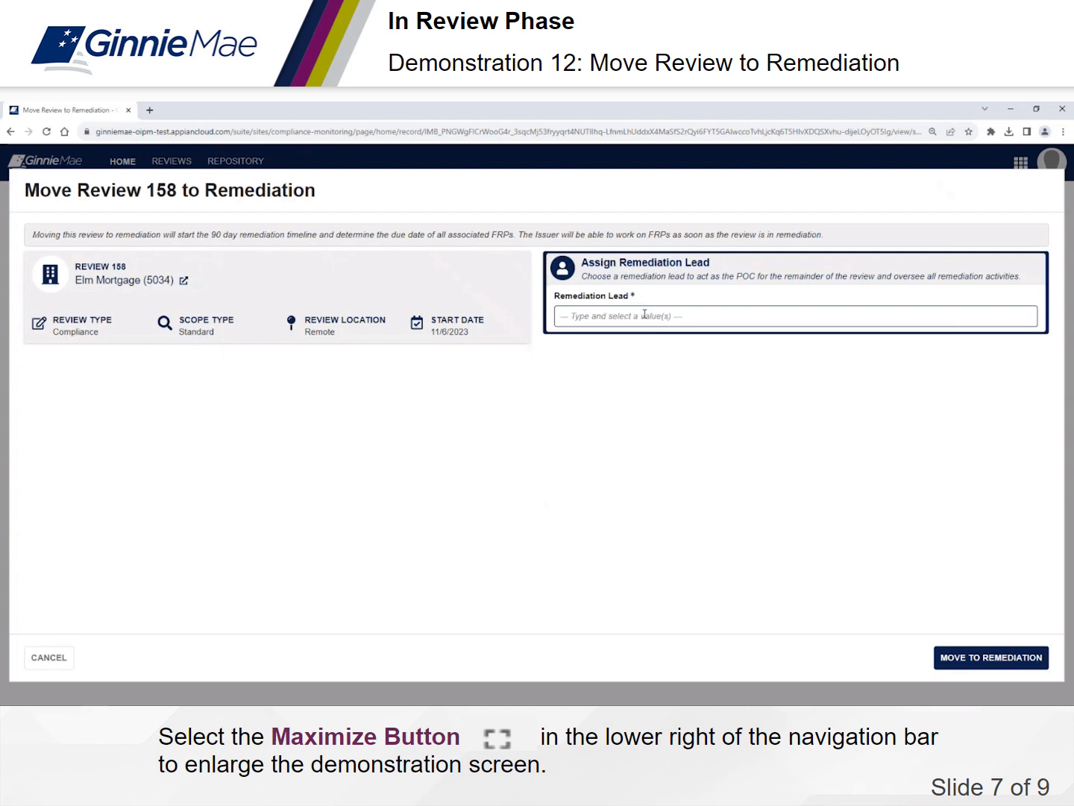
type("Robin")
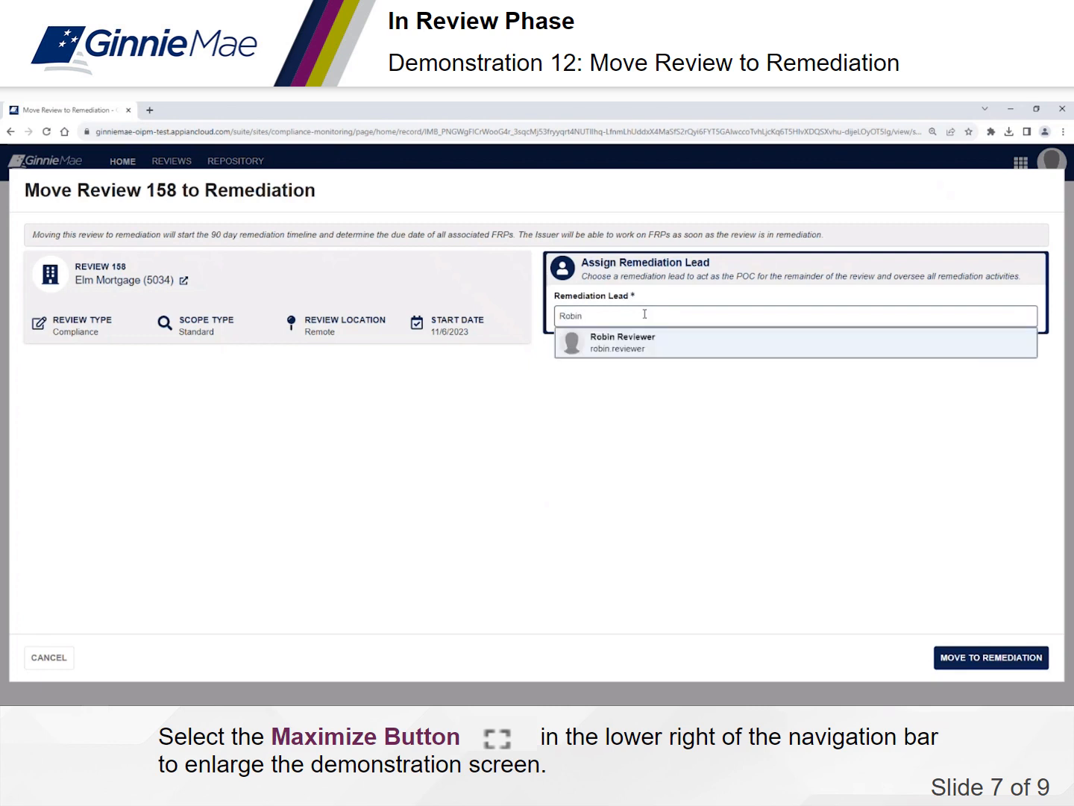
left_click(643, 347)
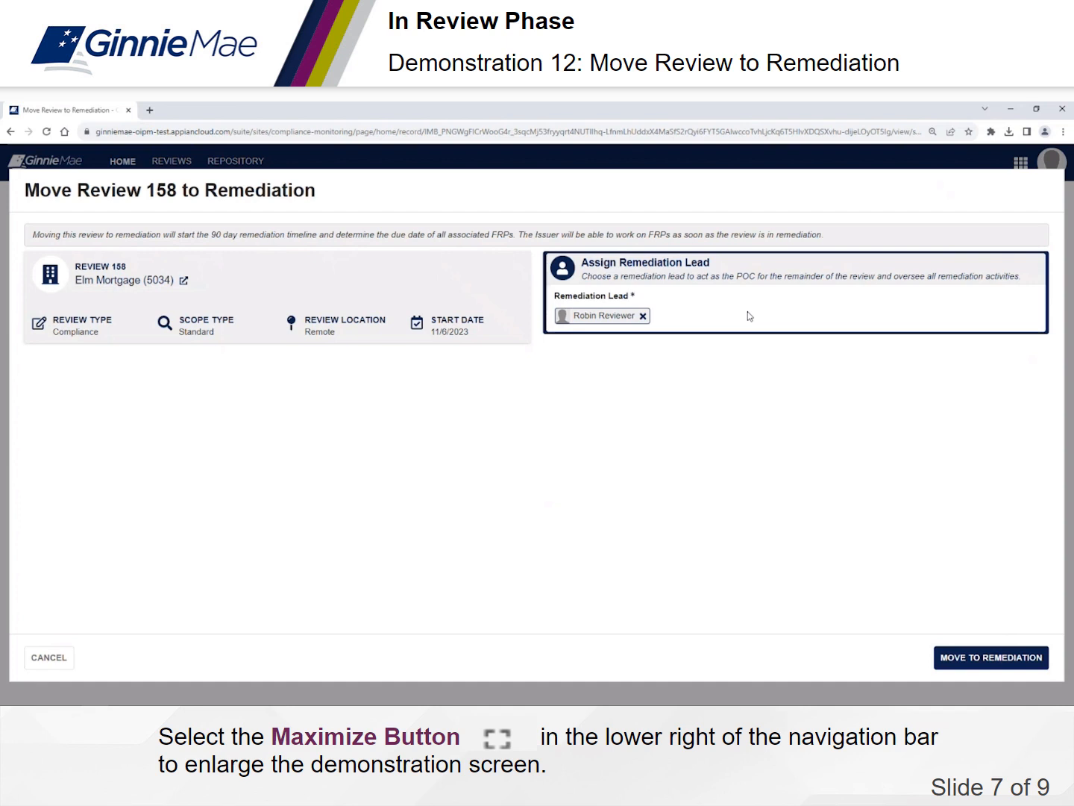
- Move Review 158 to remediation with the assigned remediation lead
left_click(978, 664)
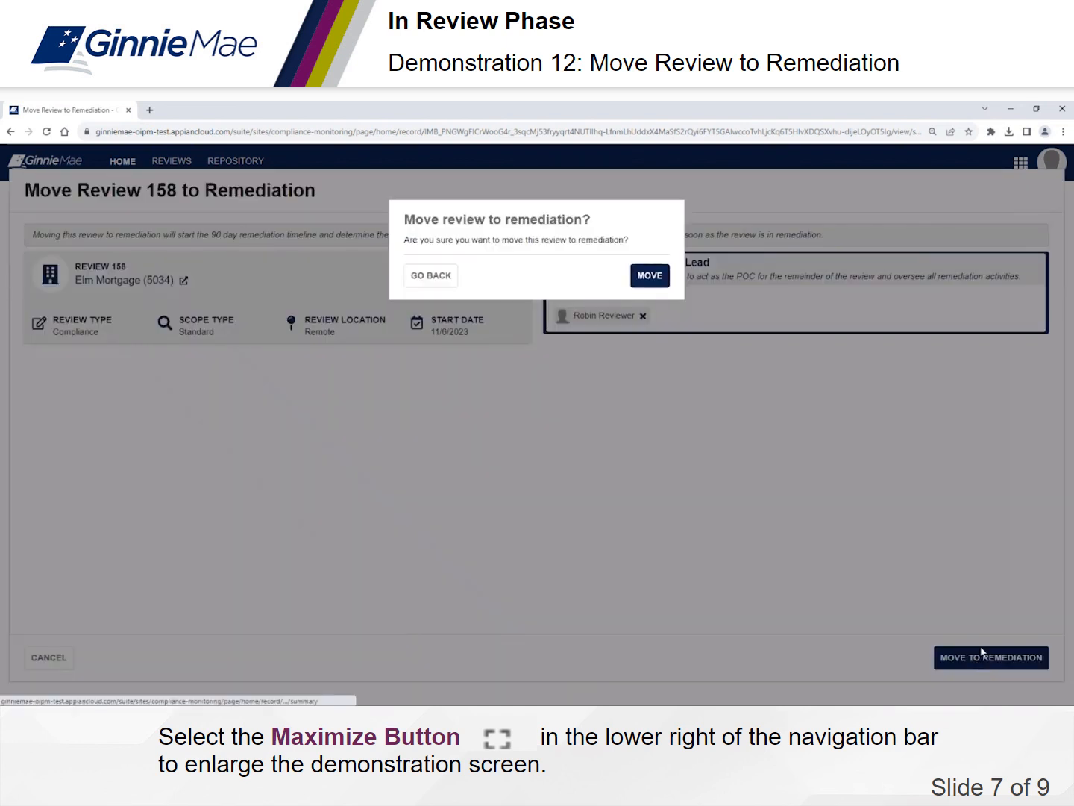
left_click(650, 276)
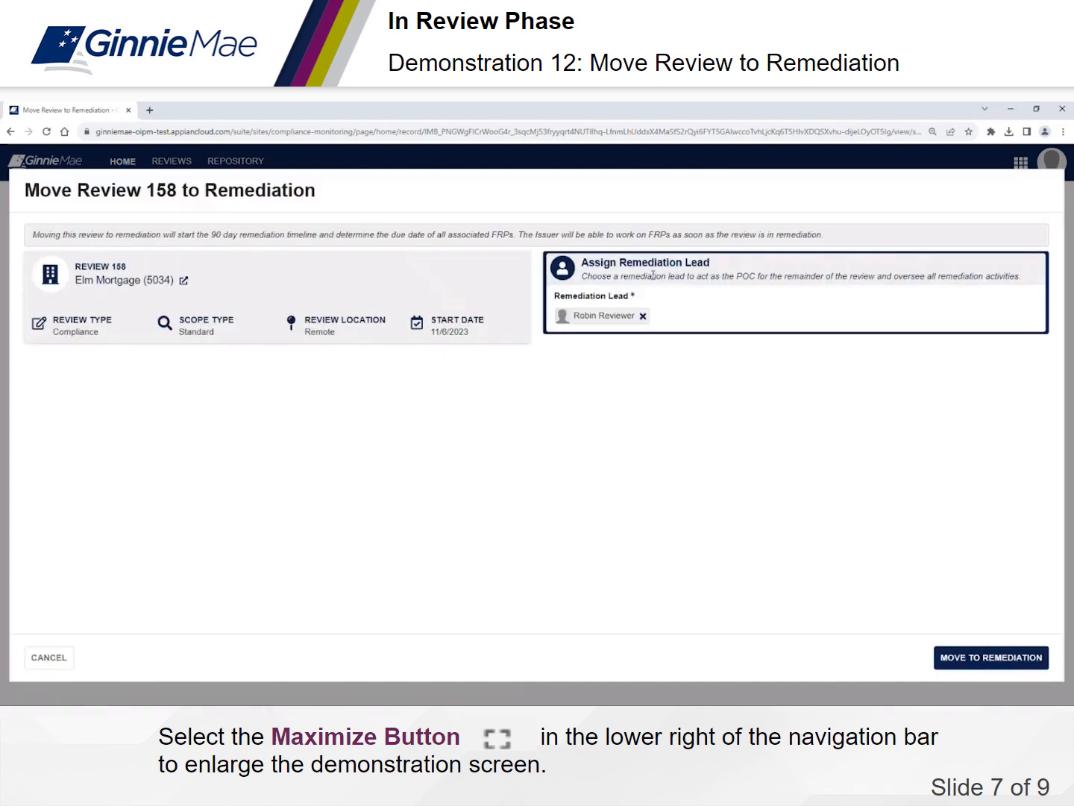